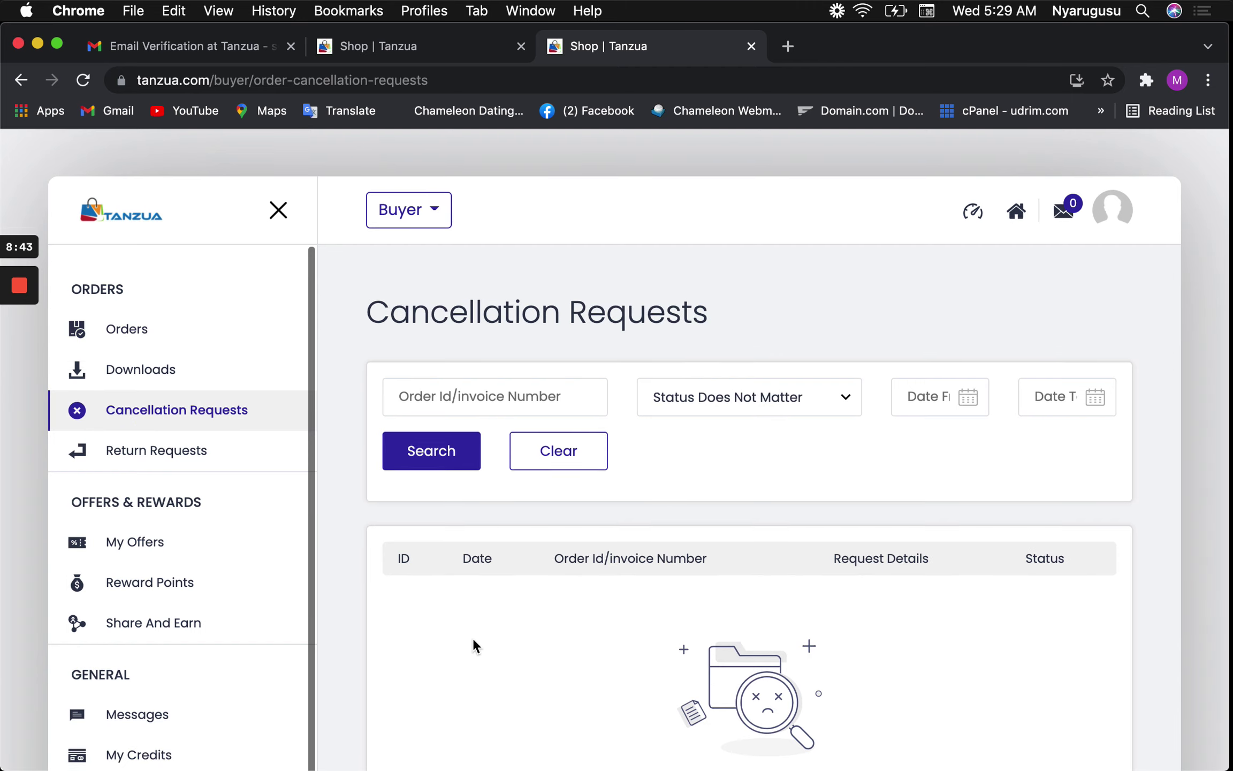
- Open the buyer account's Return Requests page and look over its filters and request list
scroll(473, 637, down, 2)
scroll(473, 638, up, 1)
click(166, 431)
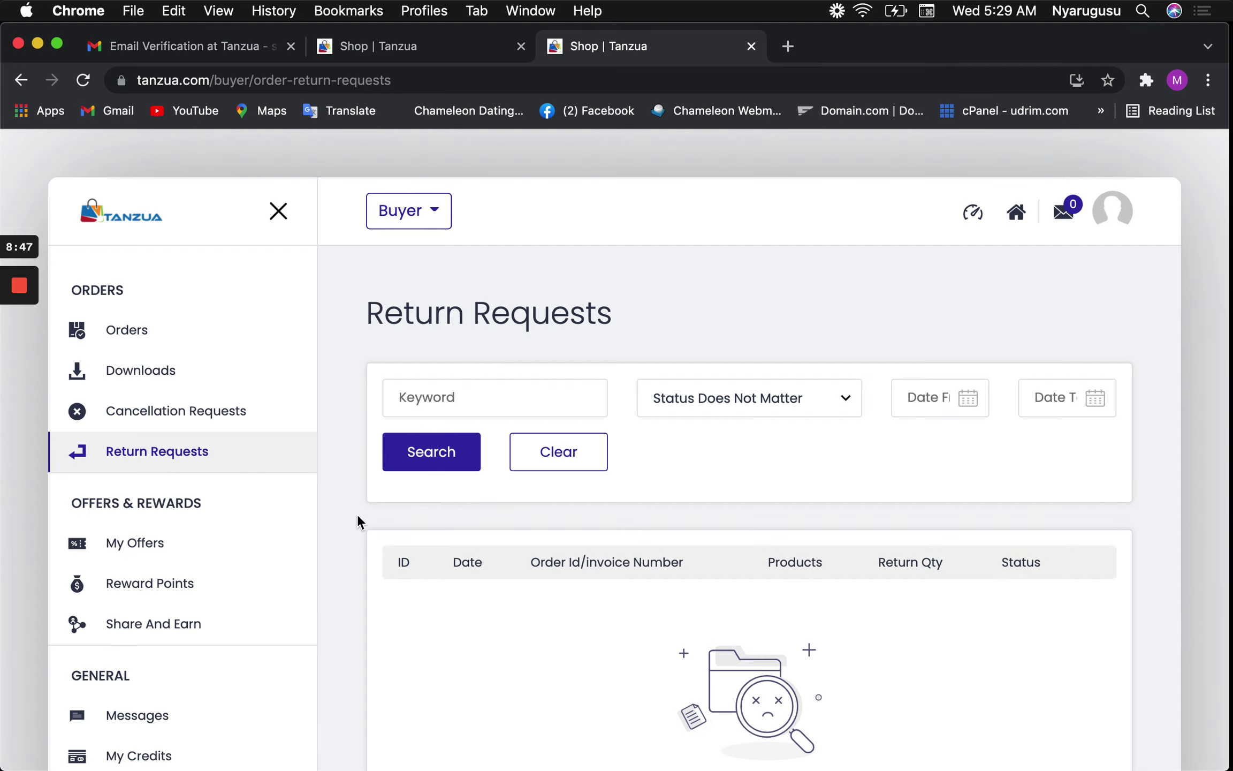
scroll(503, 584, down, 2)
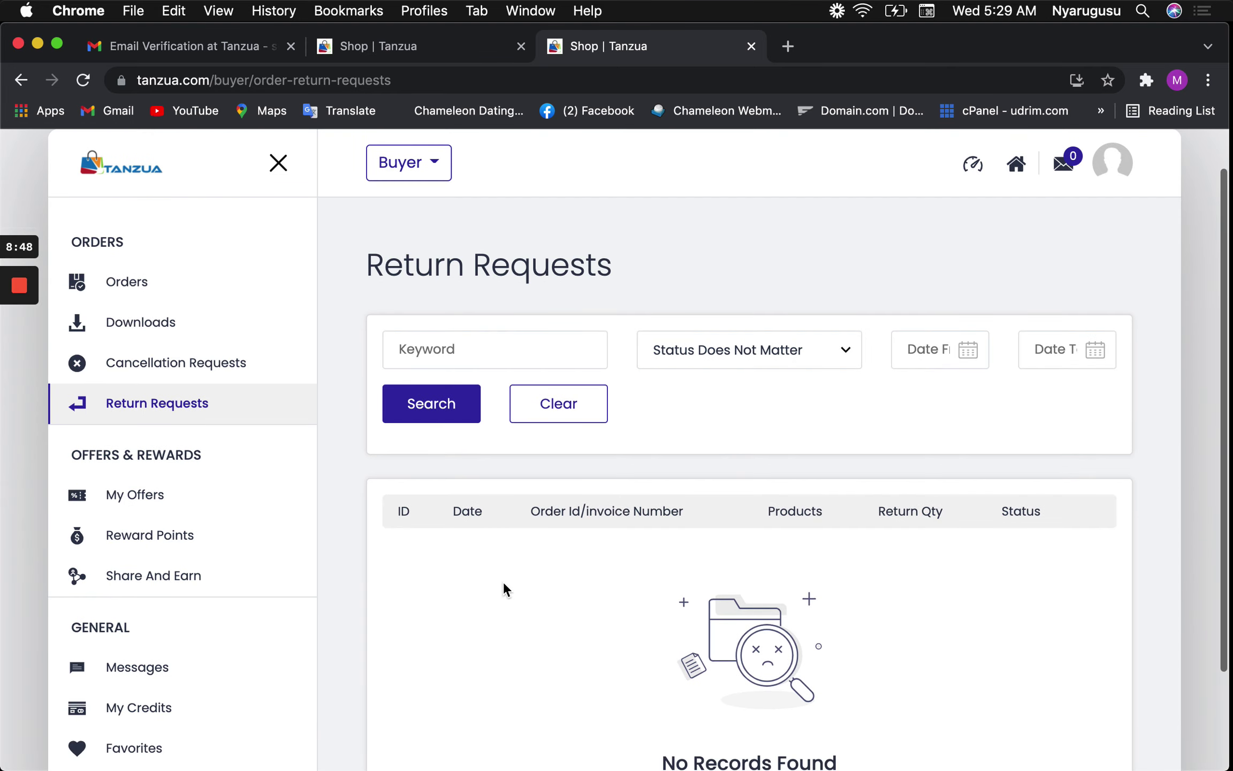
- View the My Offers, Reward Points and Share And Earn pages of the Offers & Rewards section
click(145, 513)
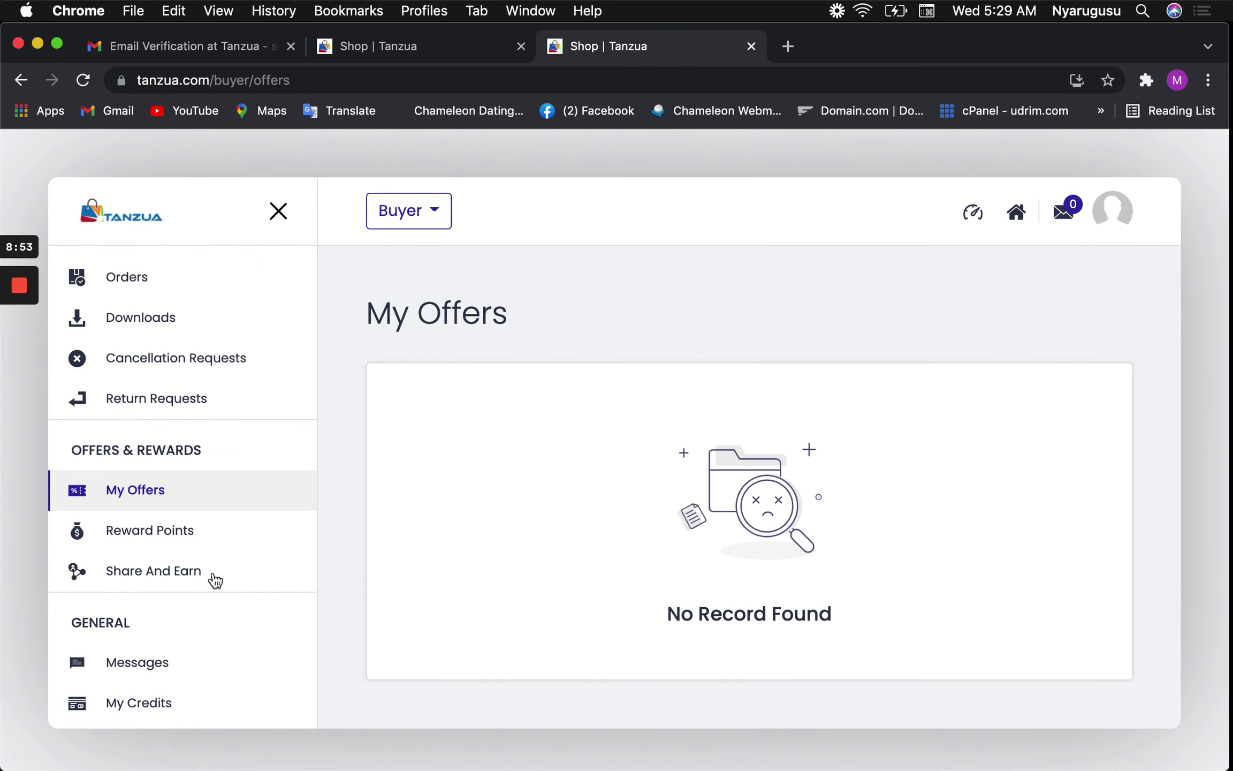
click(171, 536)
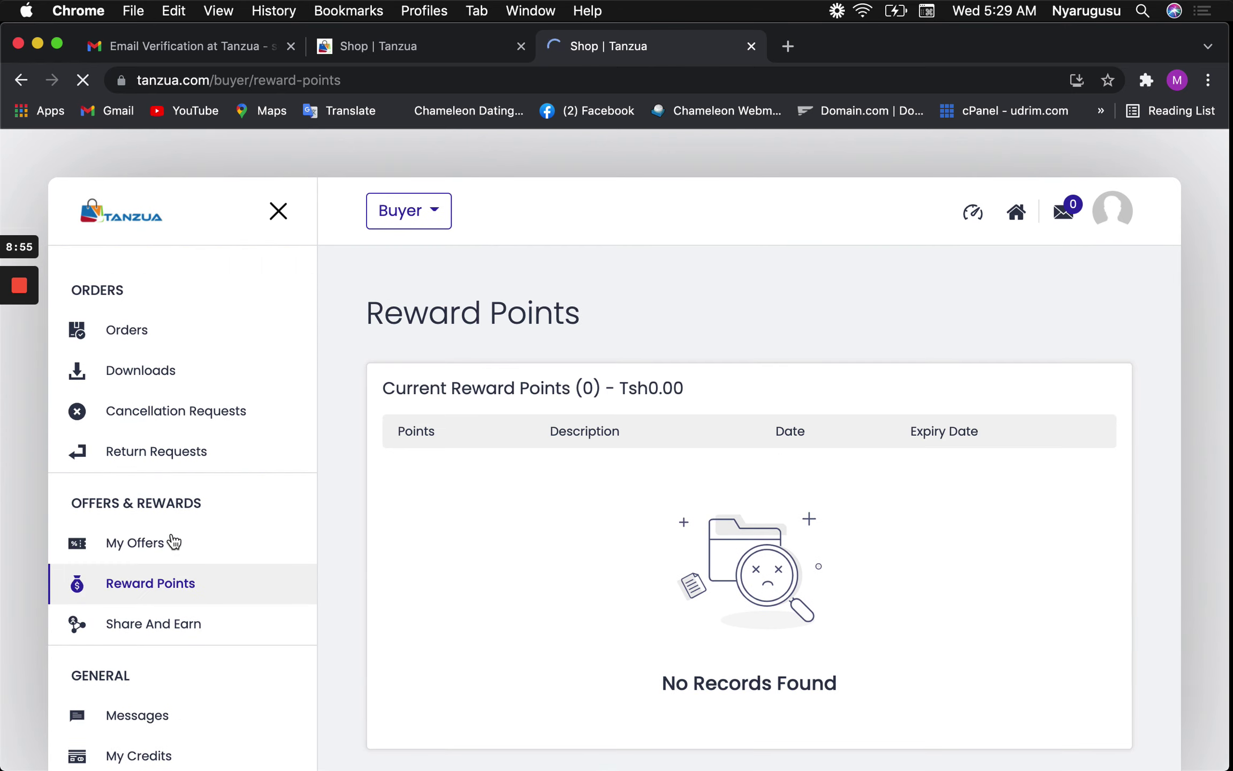
scroll(174, 542, down, 2)
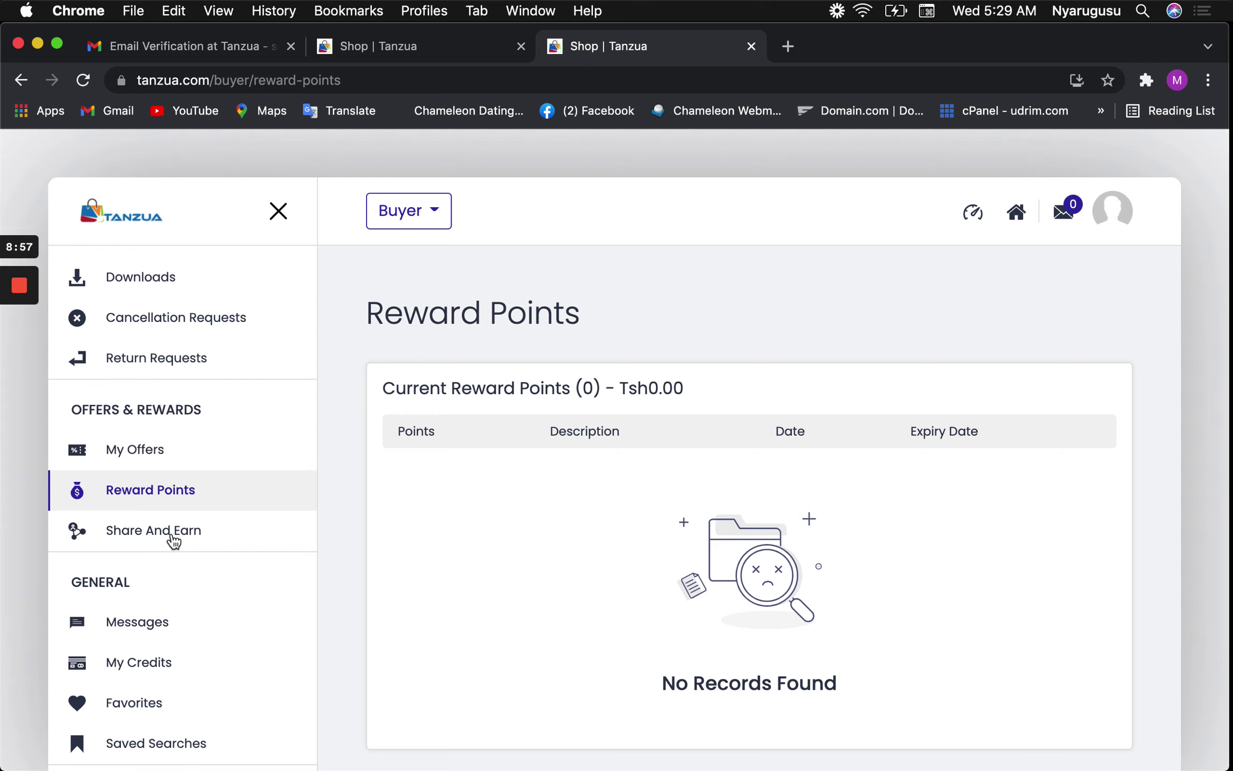
scroll(336, 589, down, 2)
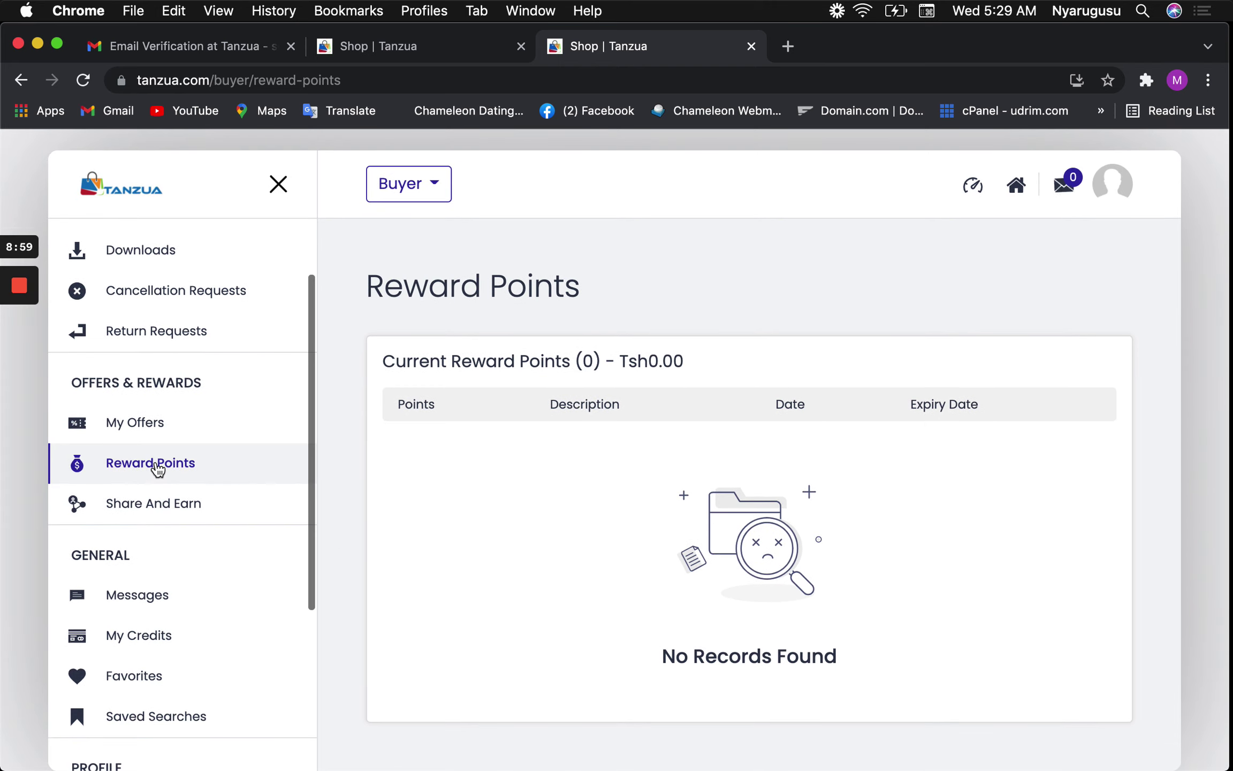
scroll(474, 611, down, 1)
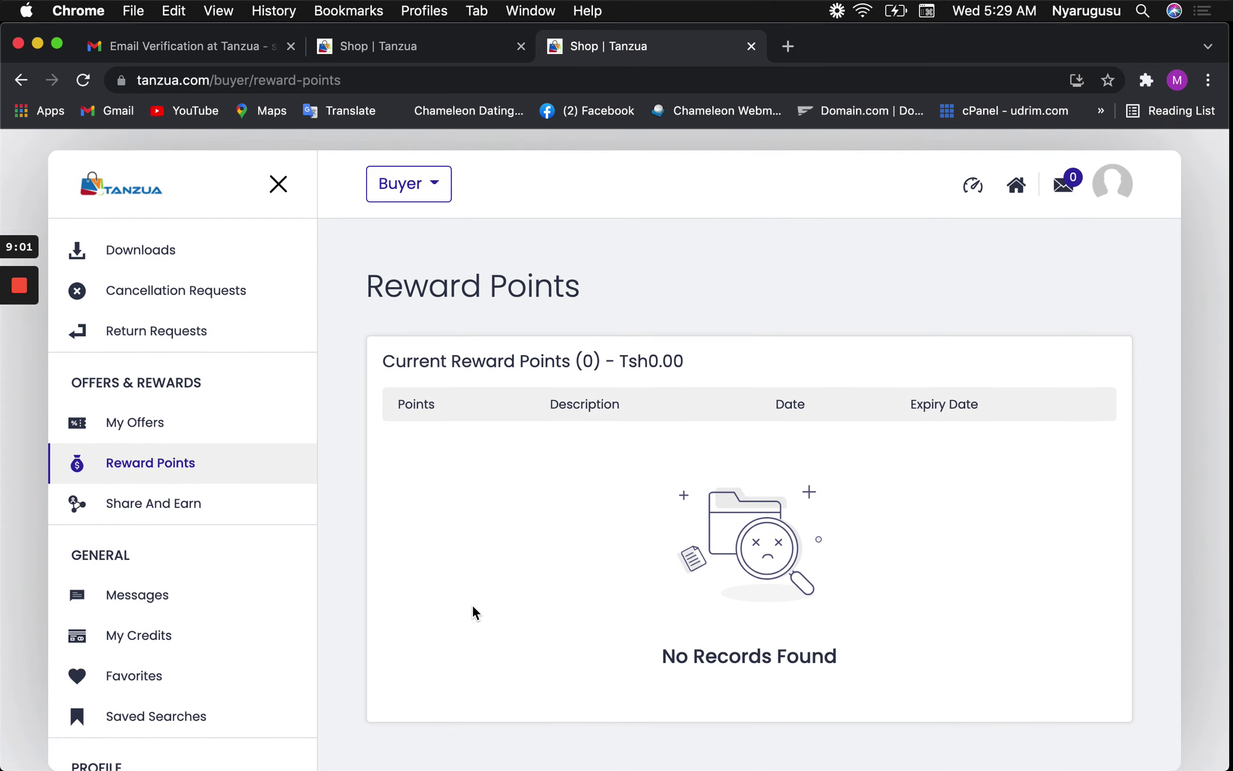
click(172, 511)
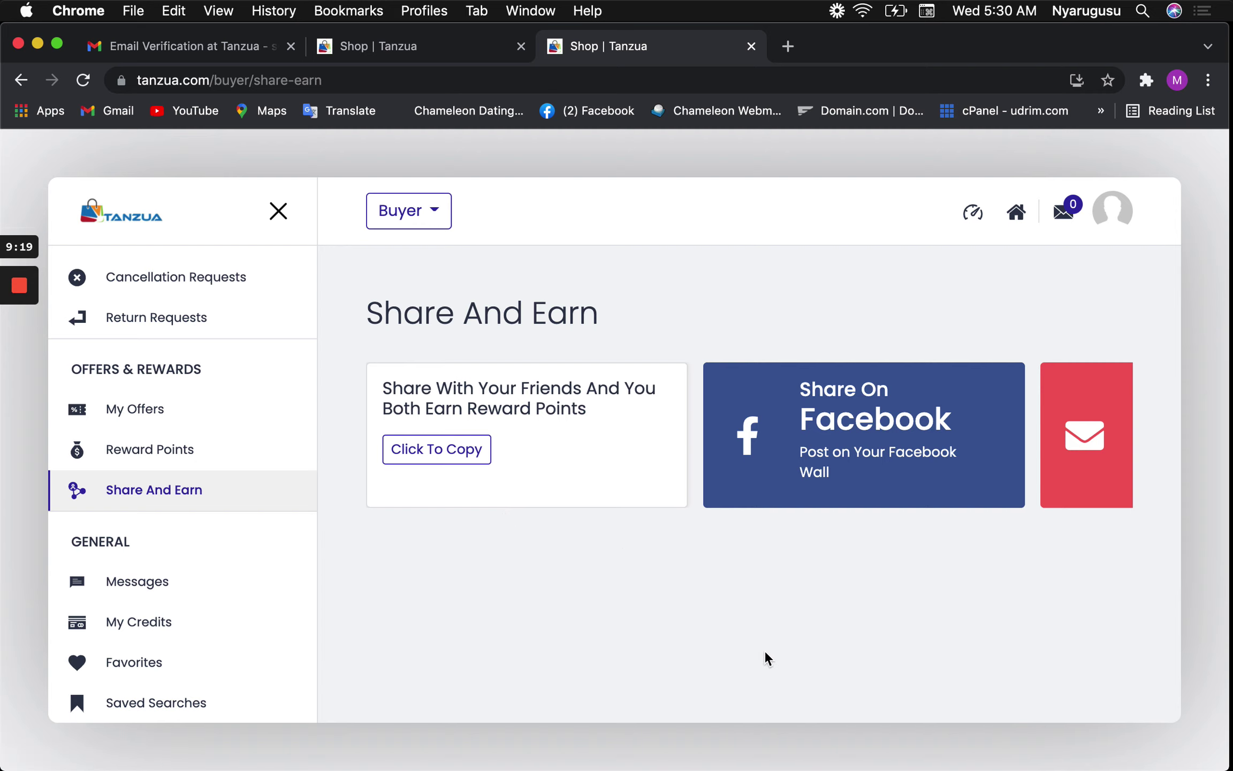
- Open the account's Messages page and look through it and the remaining account sections
click(154, 586)
scroll(155, 590, down, 5)
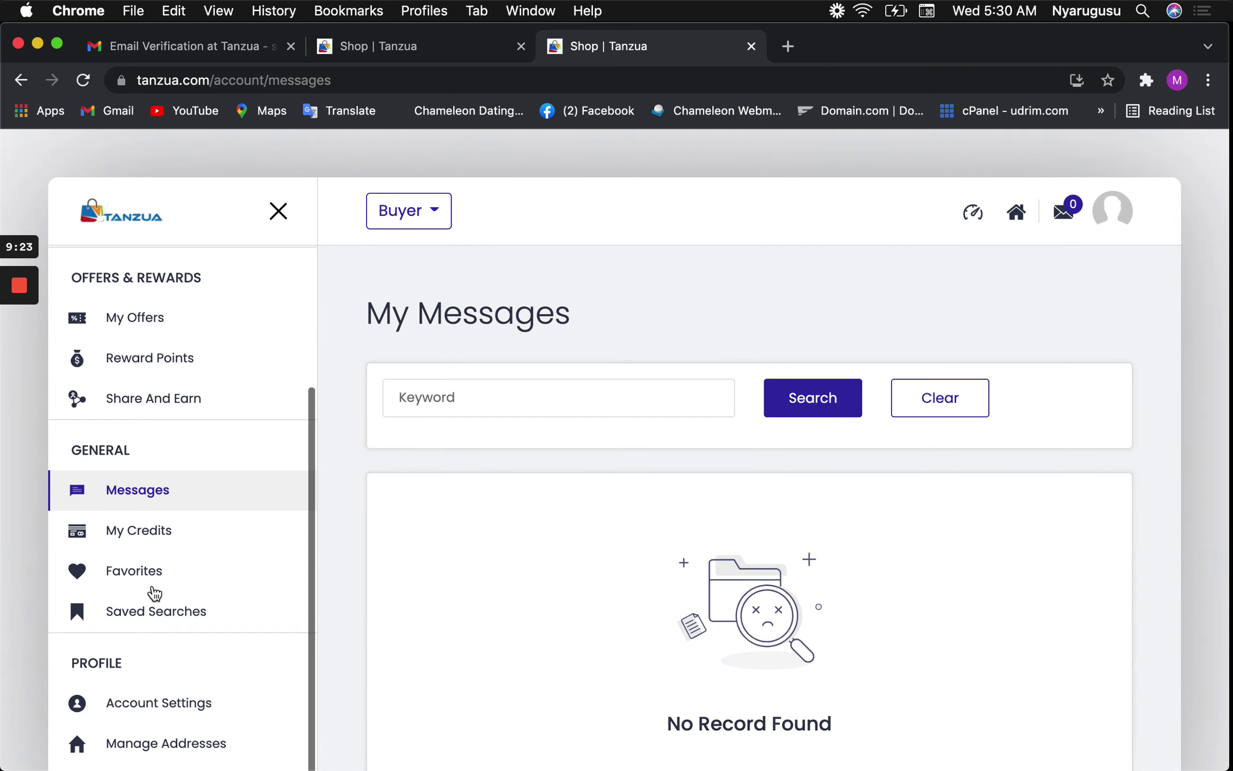
scroll(576, 595, down, 3)
scroll(575, 595, up, 3)
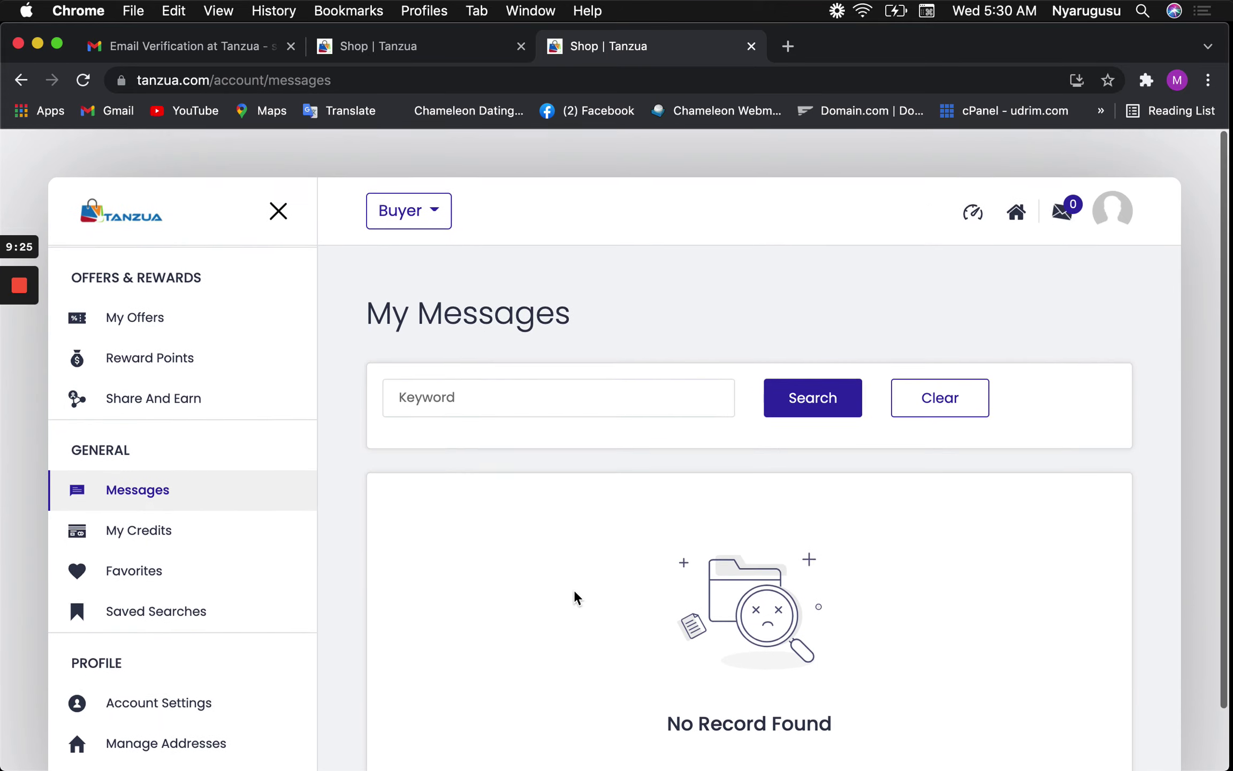
scroll(278, 588, down, 3)
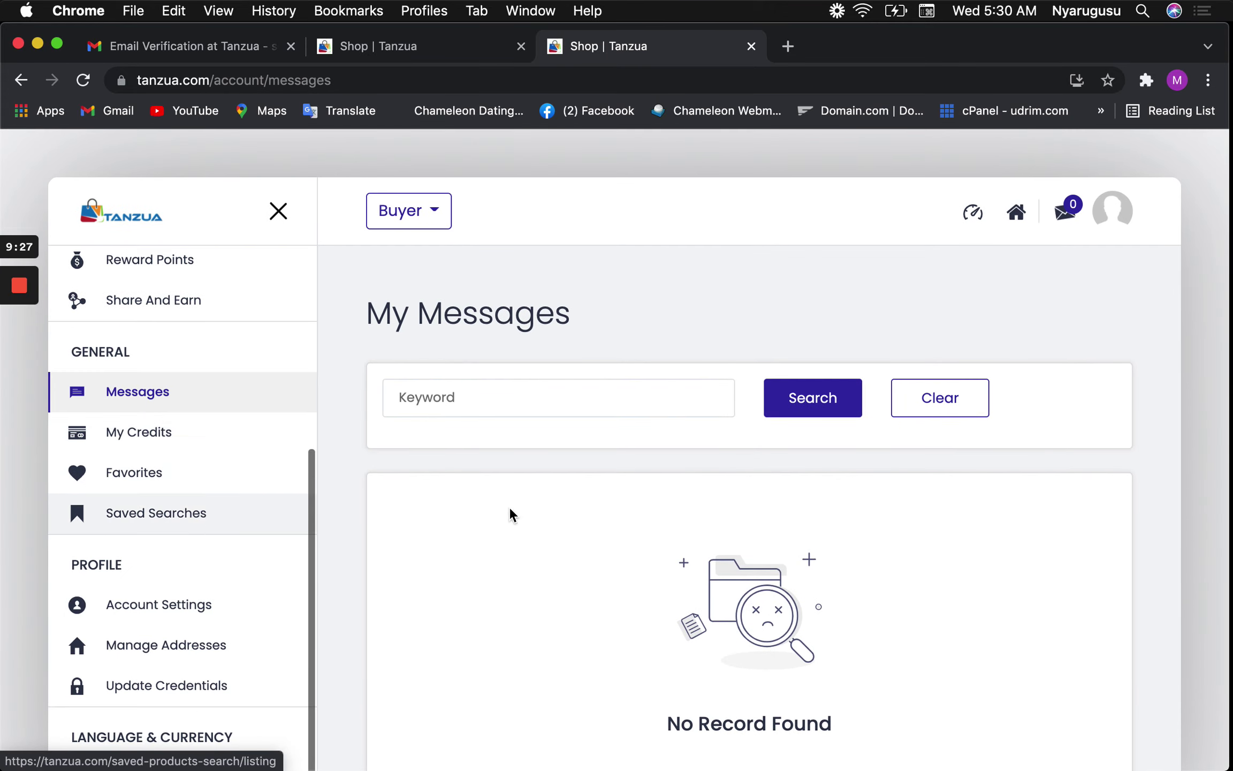
scroll(595, 631, down, 2)
scroll(596, 631, down, 1)
scroll(596, 631, up, 3)
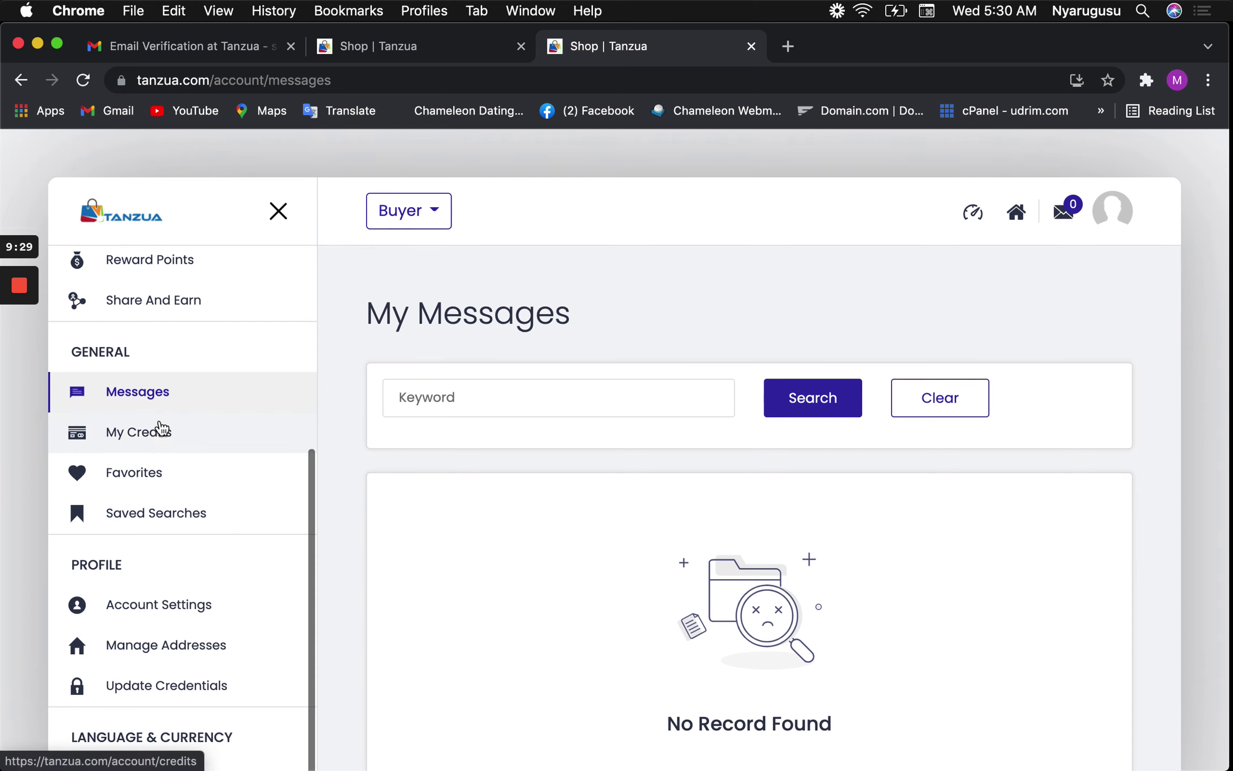
- Open My Credits and examine the available payout methods and the transaction search and list
click(157, 447)
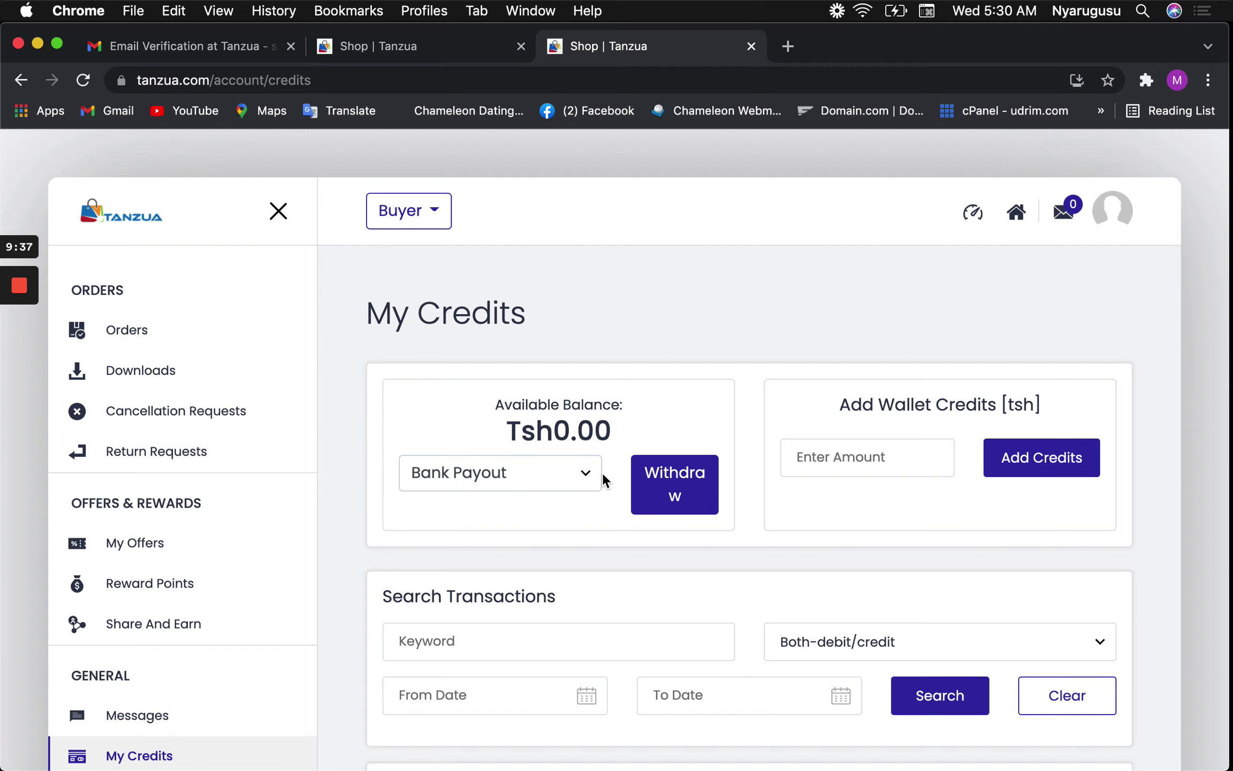
click(581, 473)
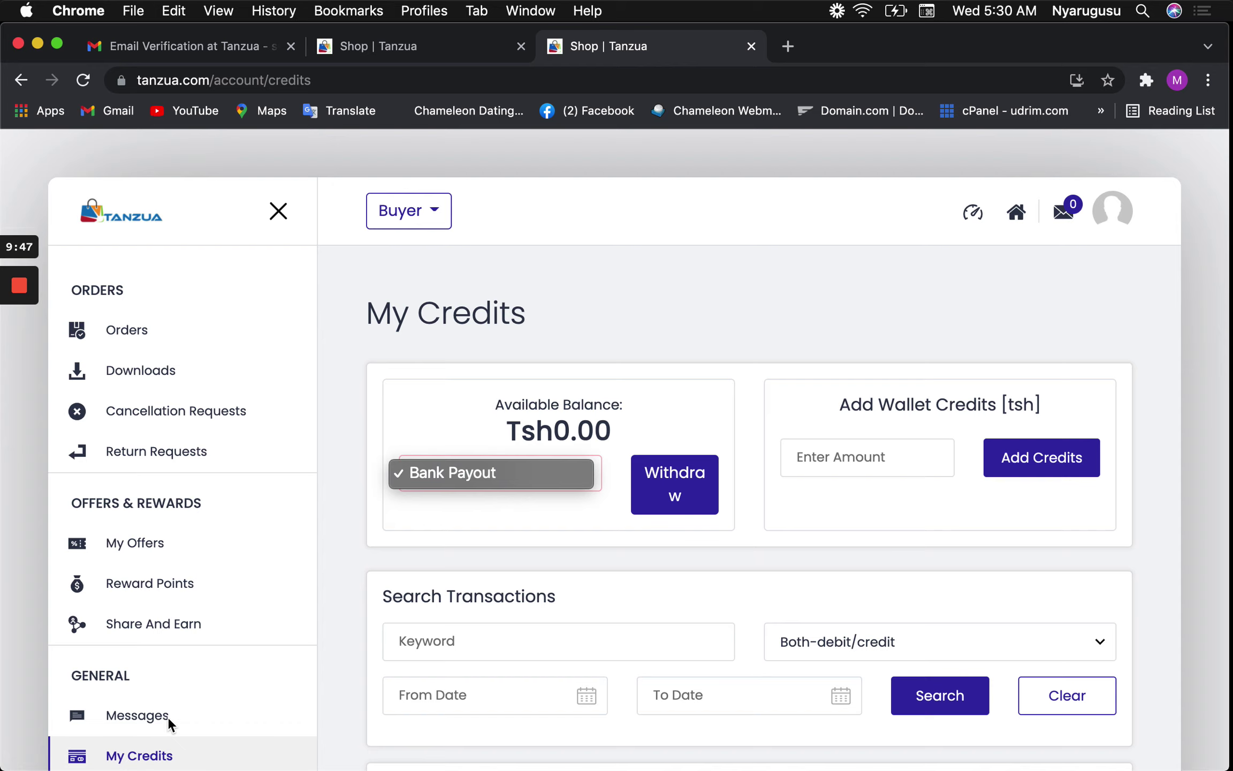
click(416, 596)
scroll(289, 669, down, 6)
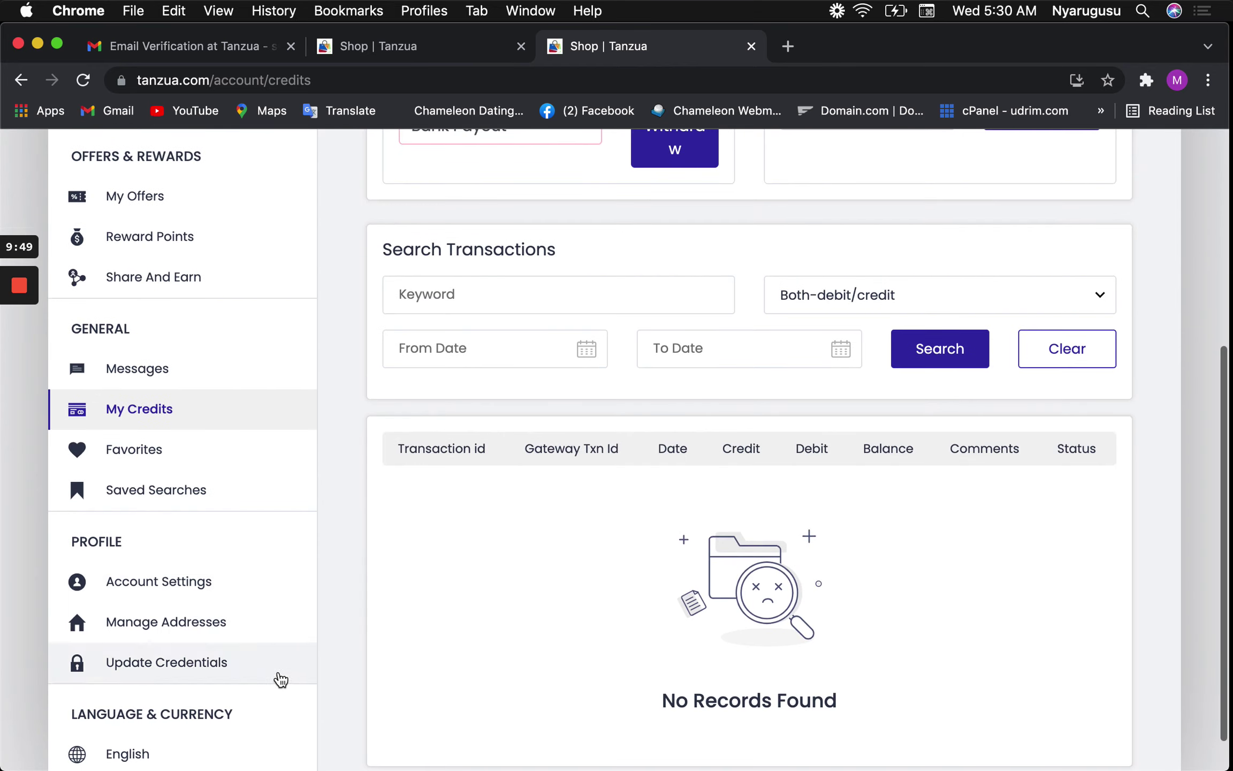
- View the favorite products in the Favorites list and open the Saved Searches page
click(152, 452)
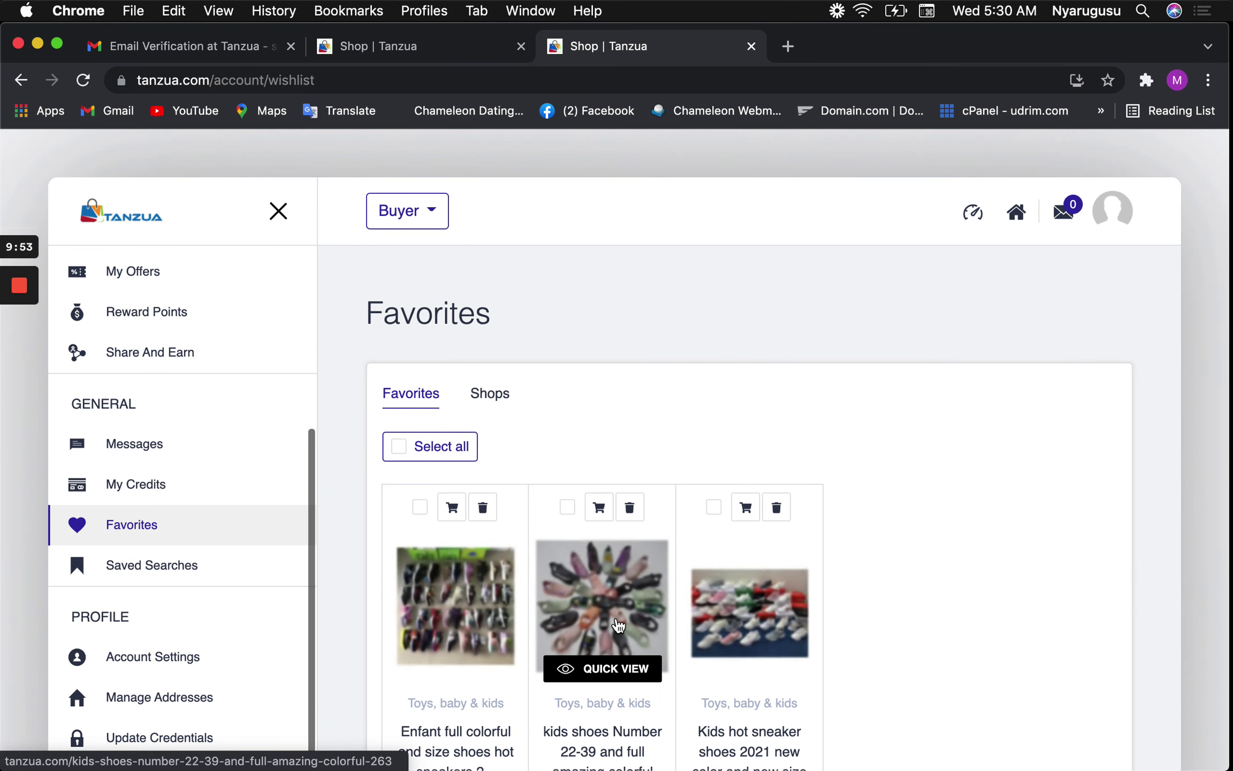
scroll(615, 632, down, 2)
scroll(618, 623, up, 2)
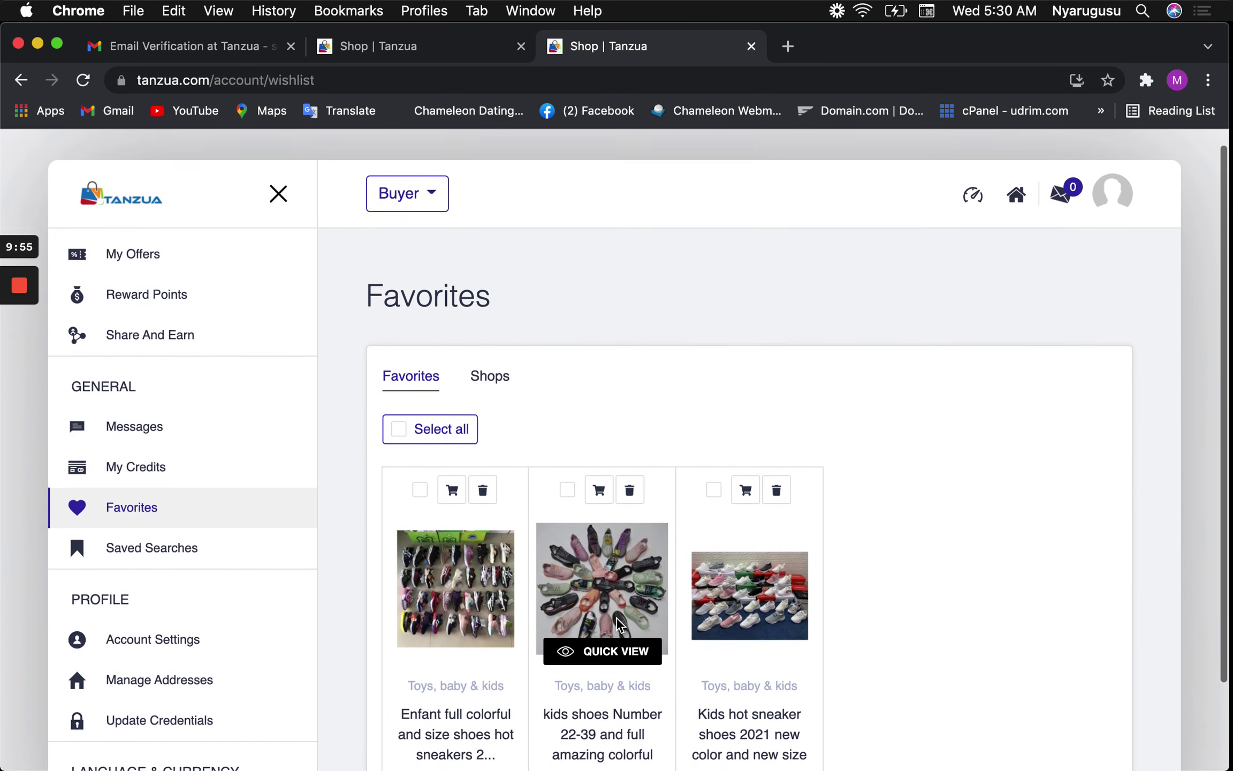
click(171, 548)
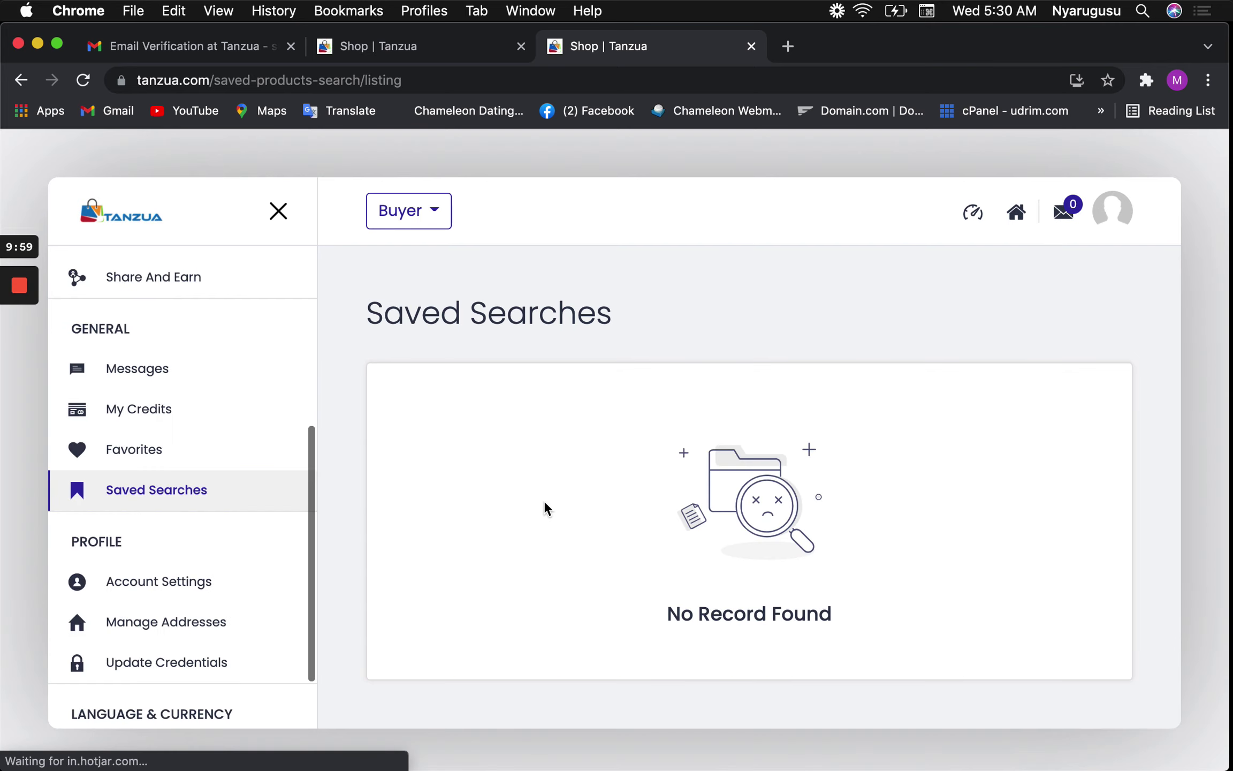
- Open Account Settings and examine the personal details form on the My Account page
click(170, 584)
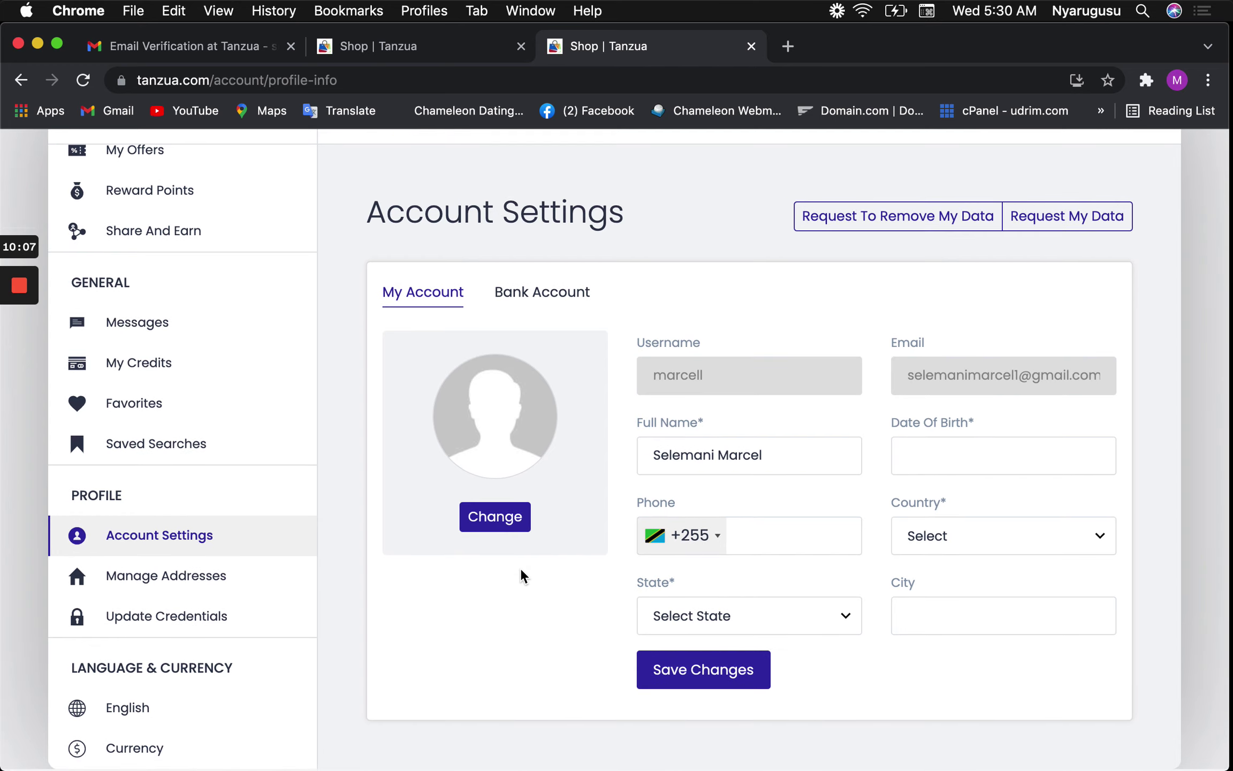
scroll(803, 512, up, 1)
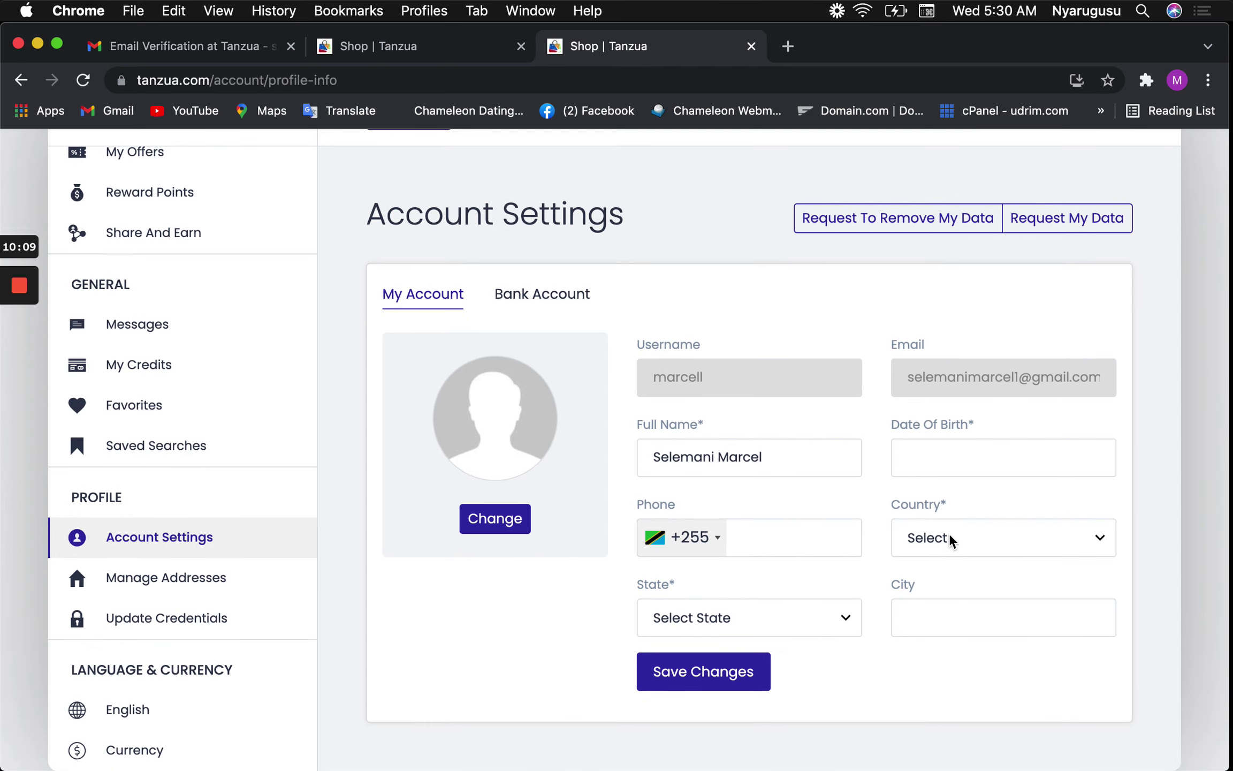
scroll(744, 575, down, 1)
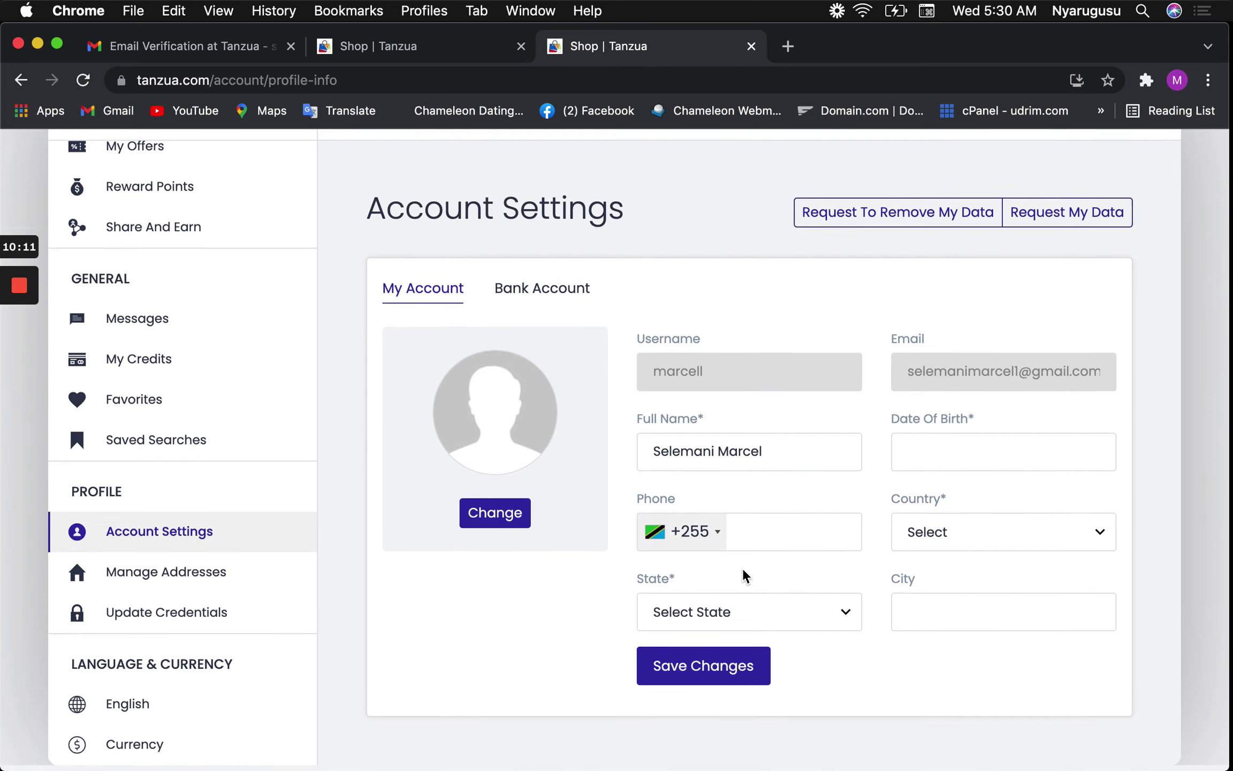
- Load 4038.png from the Downloads folder into the image cropper as the new profile picture
click(490, 529)
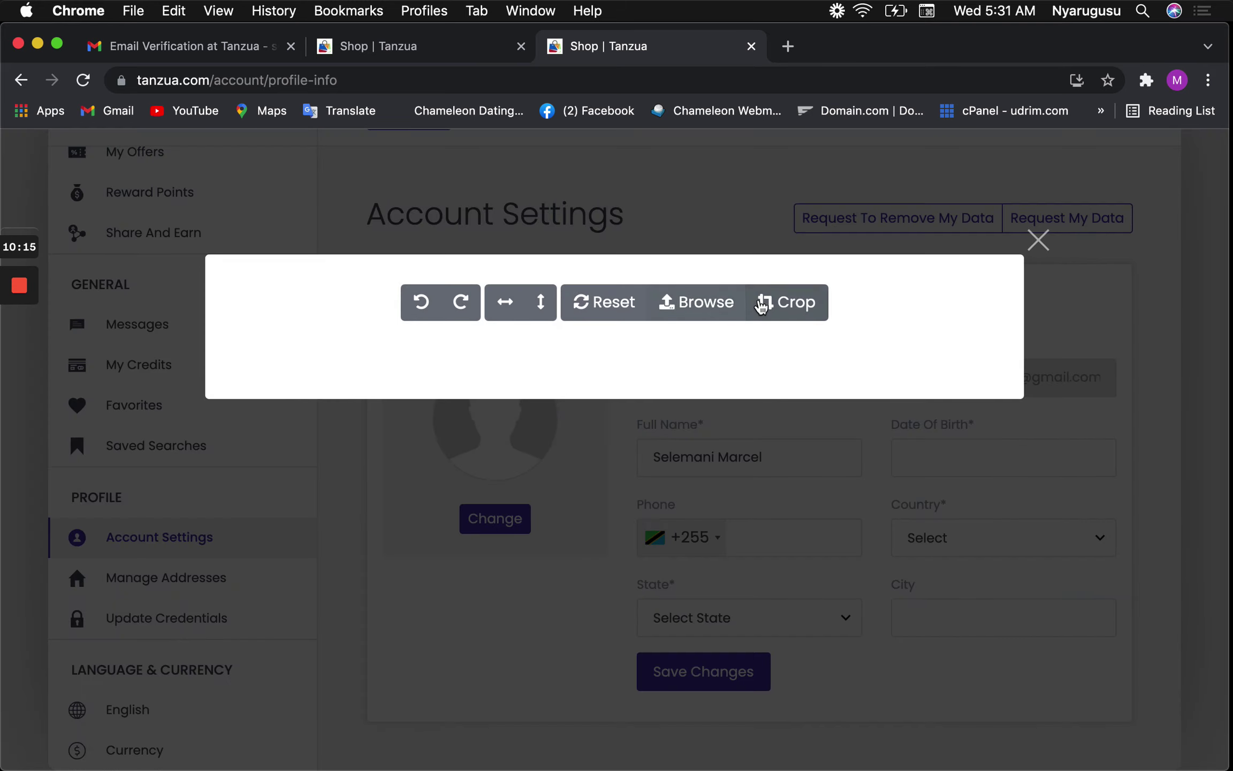
click(705, 294)
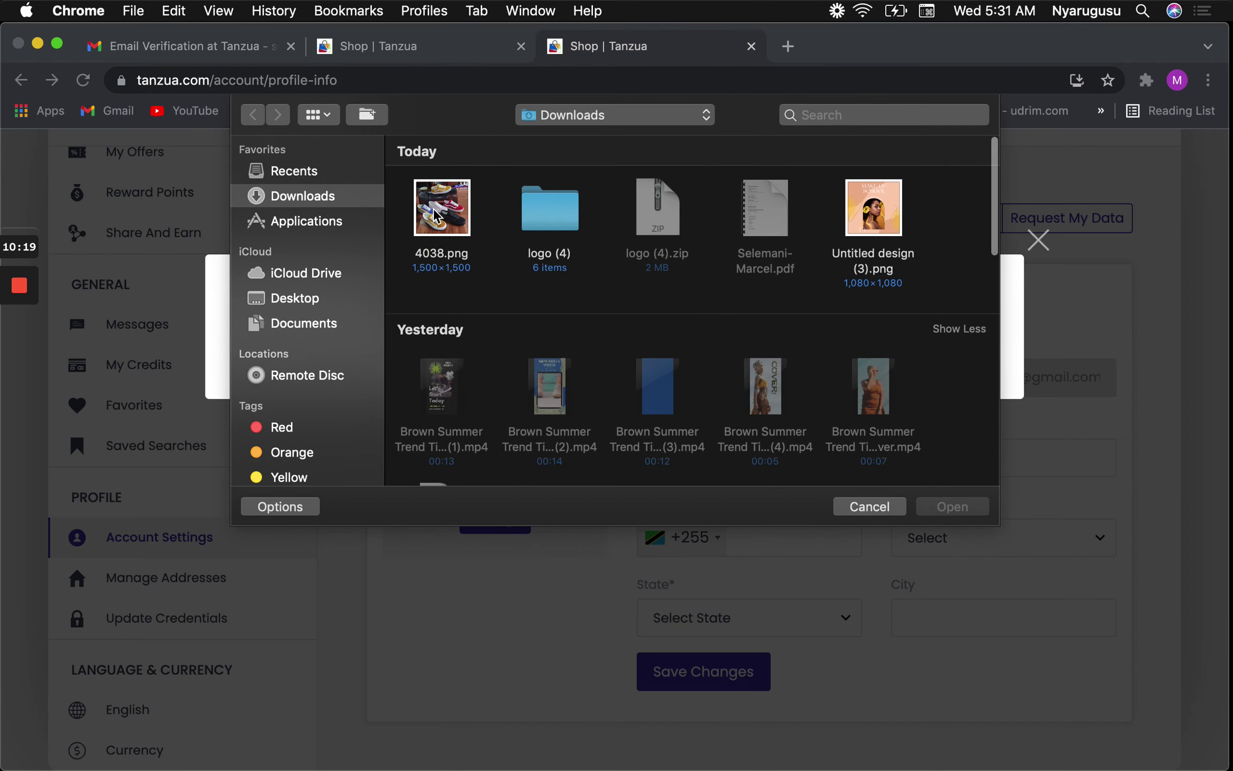
click(439, 211)
click(945, 515)
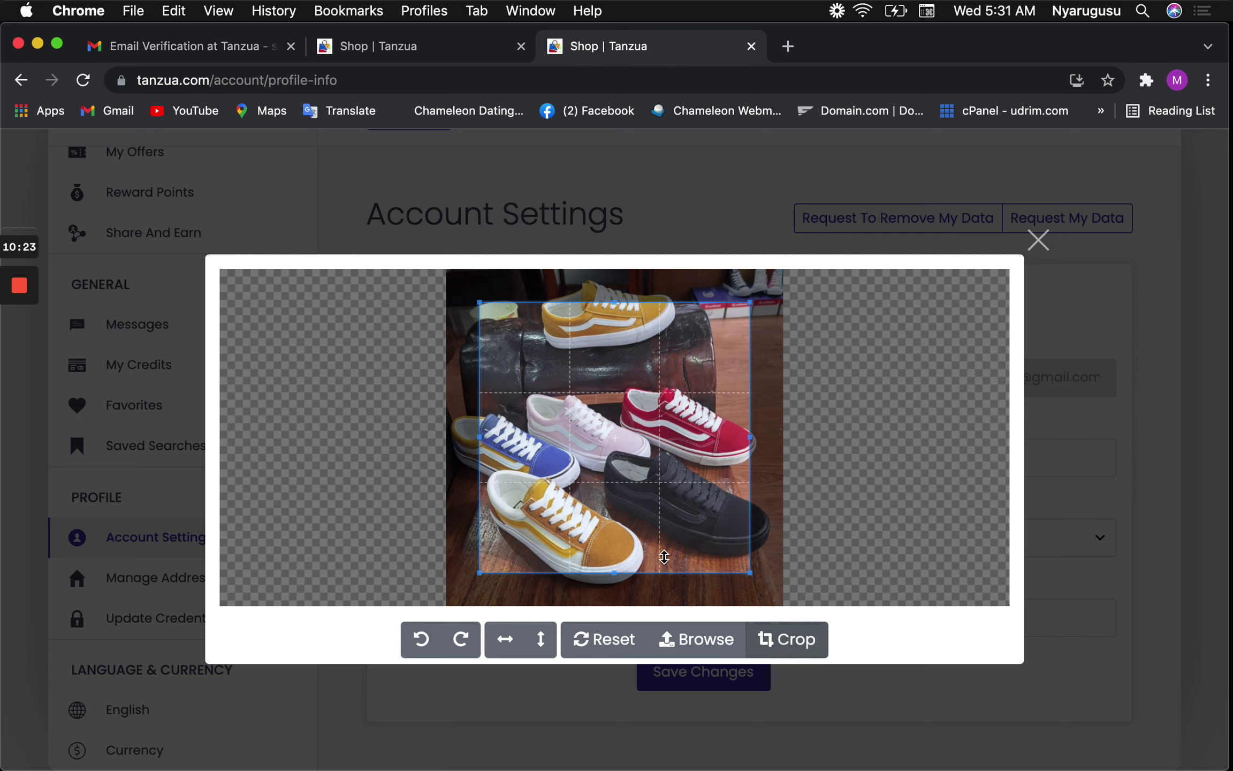
- Try to scale the shoe image to fit the crop frame, crop it as the profile picture and close the cropper
scroll(615, 438, down, 2)
scroll(616, 439, up, 1)
scroll(617, 440, down, 1)
scroll(617, 440, down, 1)
scroll(617, 439, up, 3)
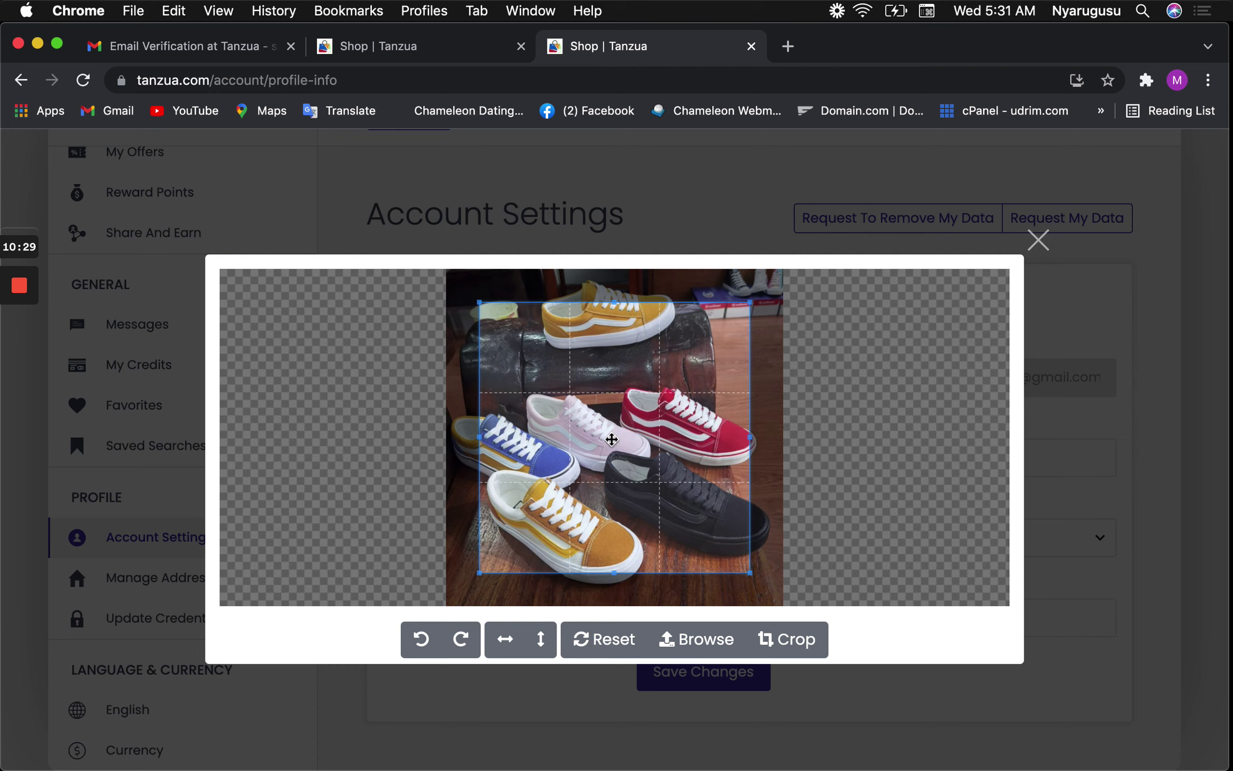
scroll(612, 439, down, 2)
scroll(617, 442, up, 3)
scroll(617, 442, down, 1)
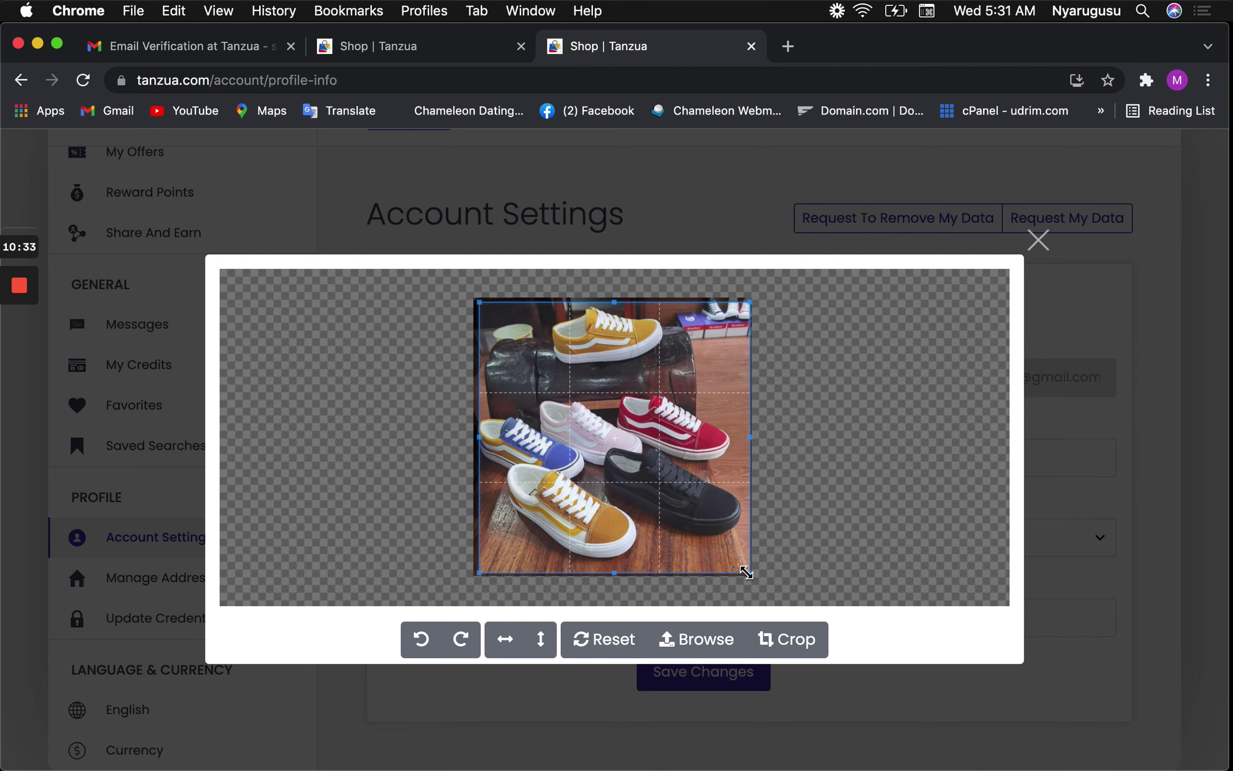
click(773, 647)
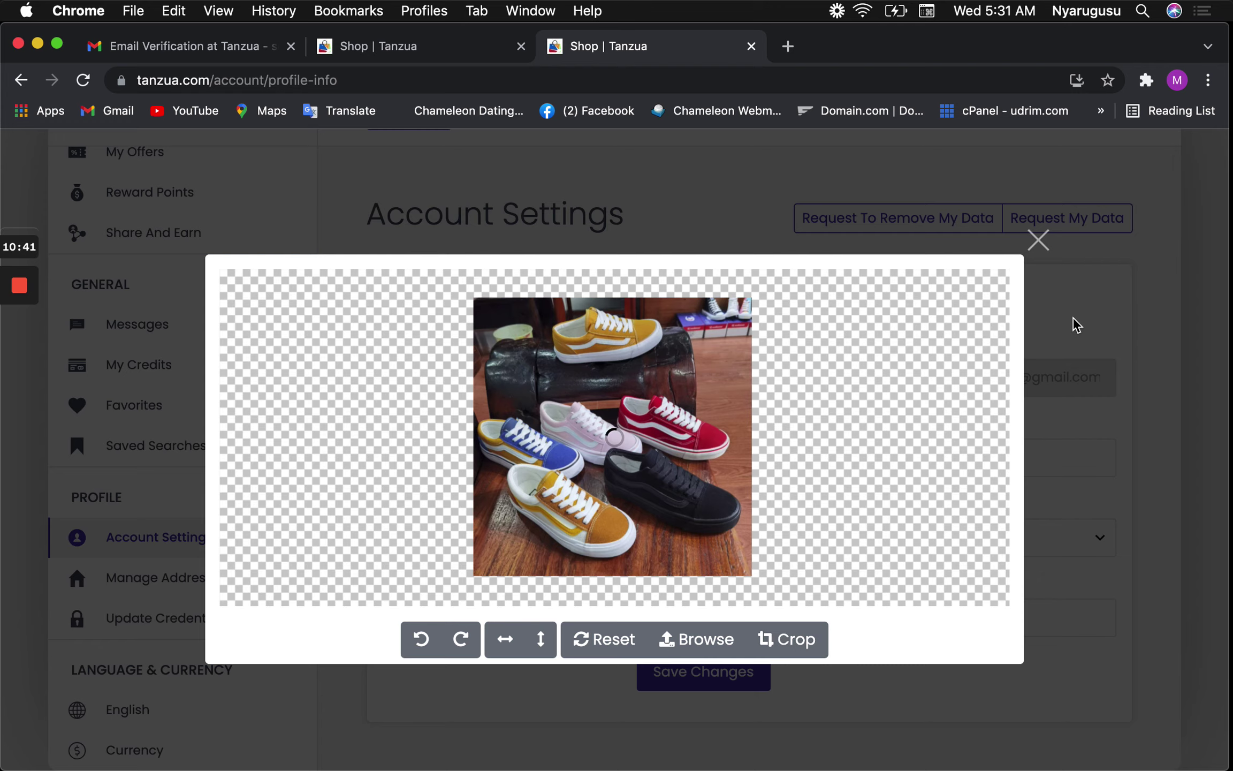
click(1038, 240)
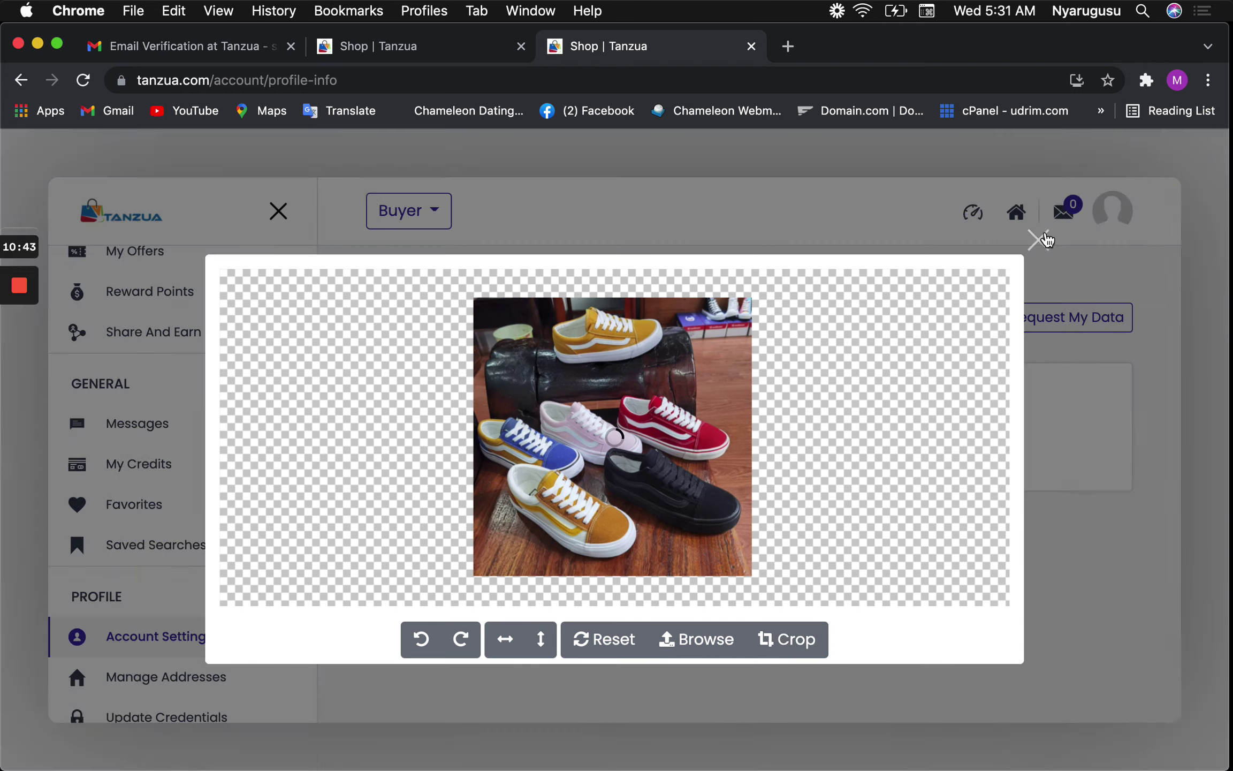
- Check the profile picture in Account Settings and open the Manage Addresses page
scroll(521, 577, down, 3)
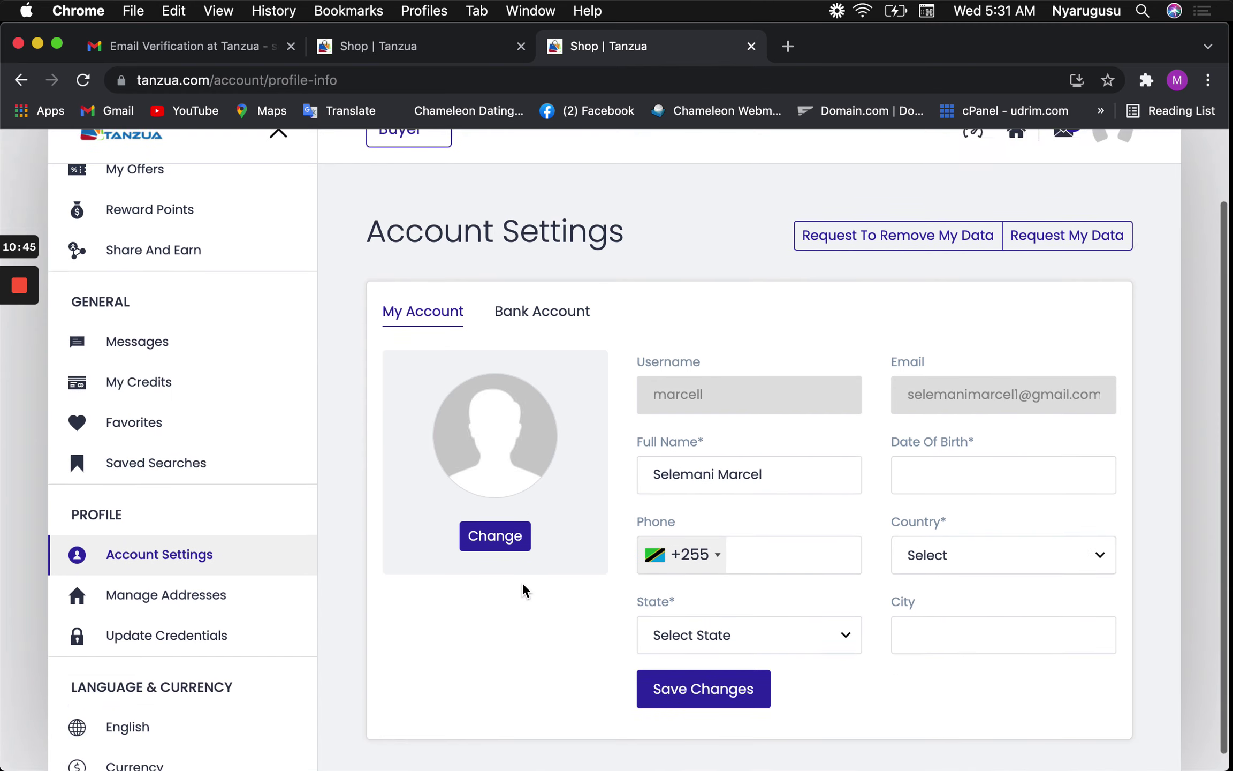
scroll(519, 589, up, 3)
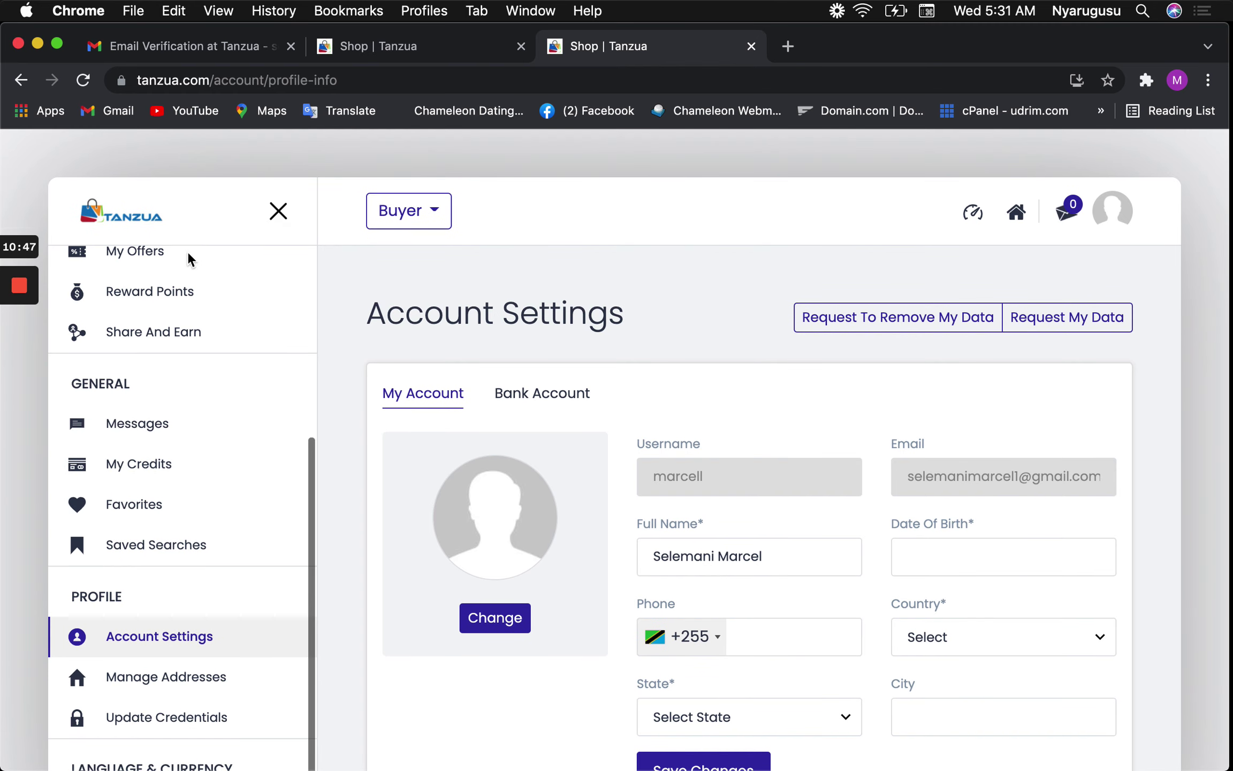
click(165, 675)
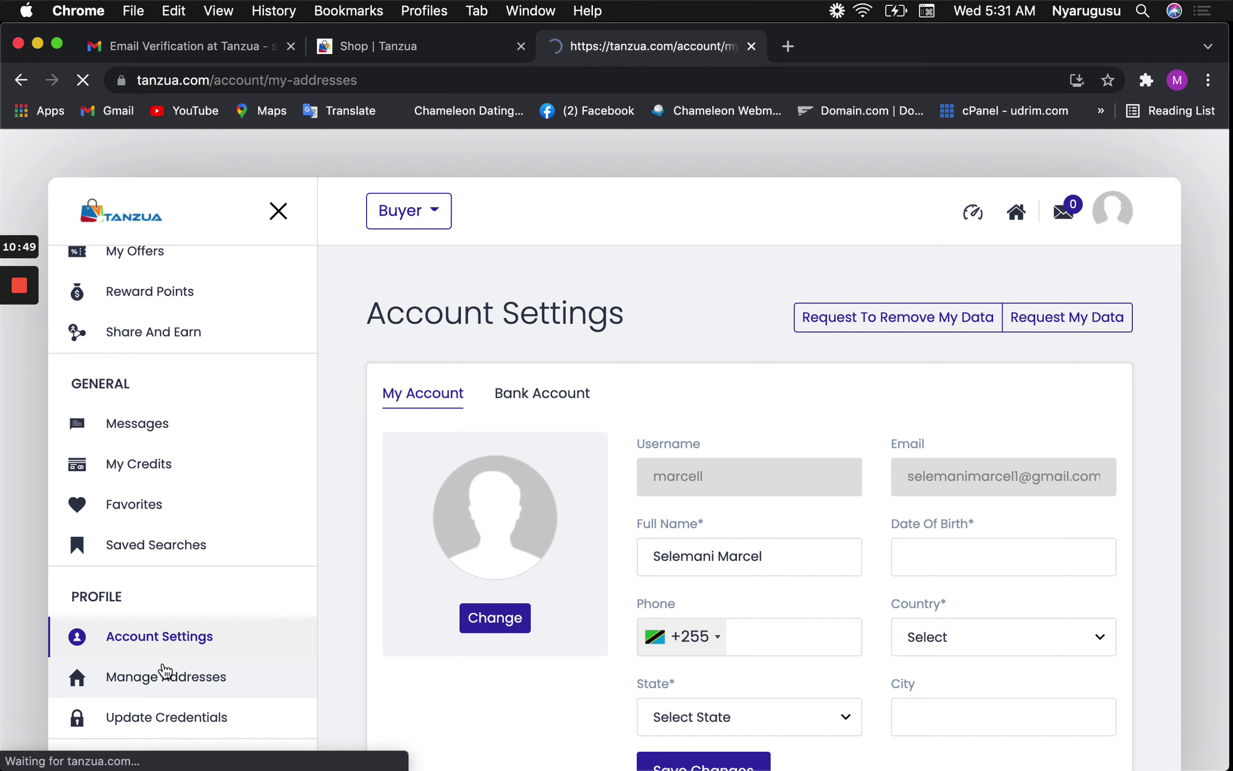
scroll(168, 673, down, 10)
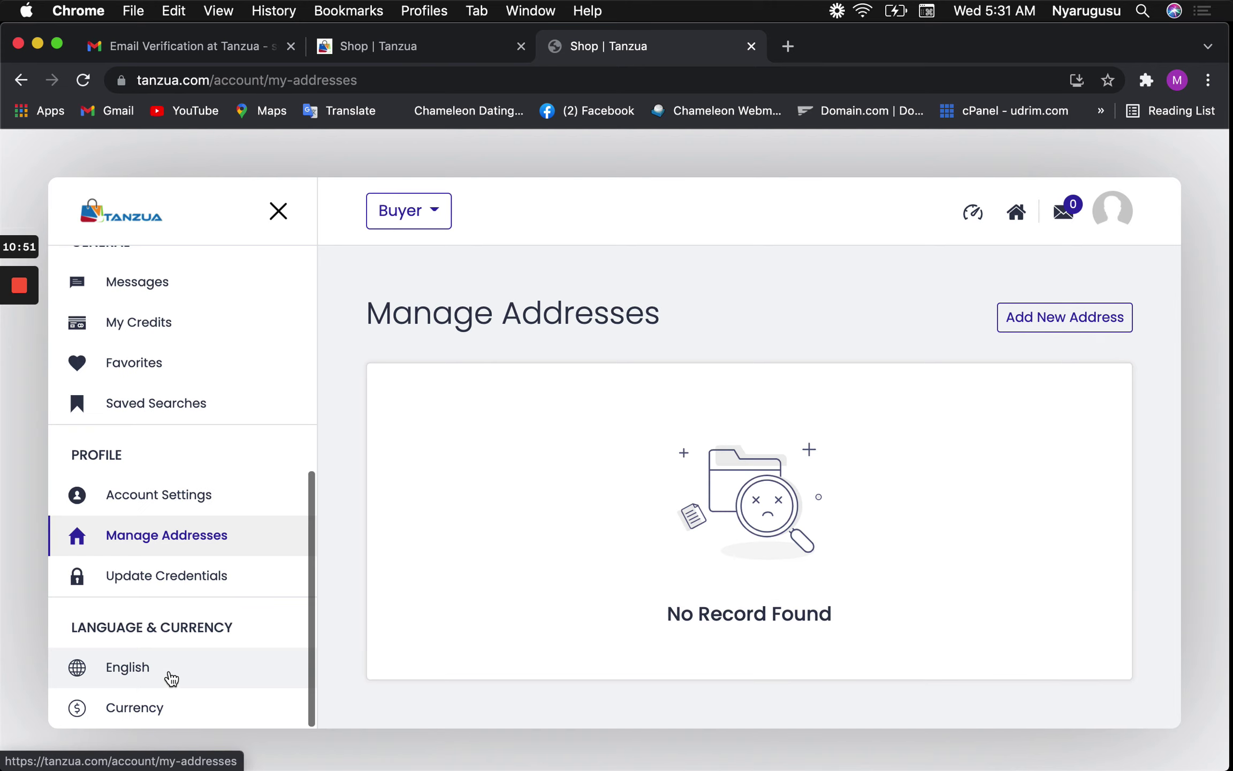
scroll(334, 588, up, 2)
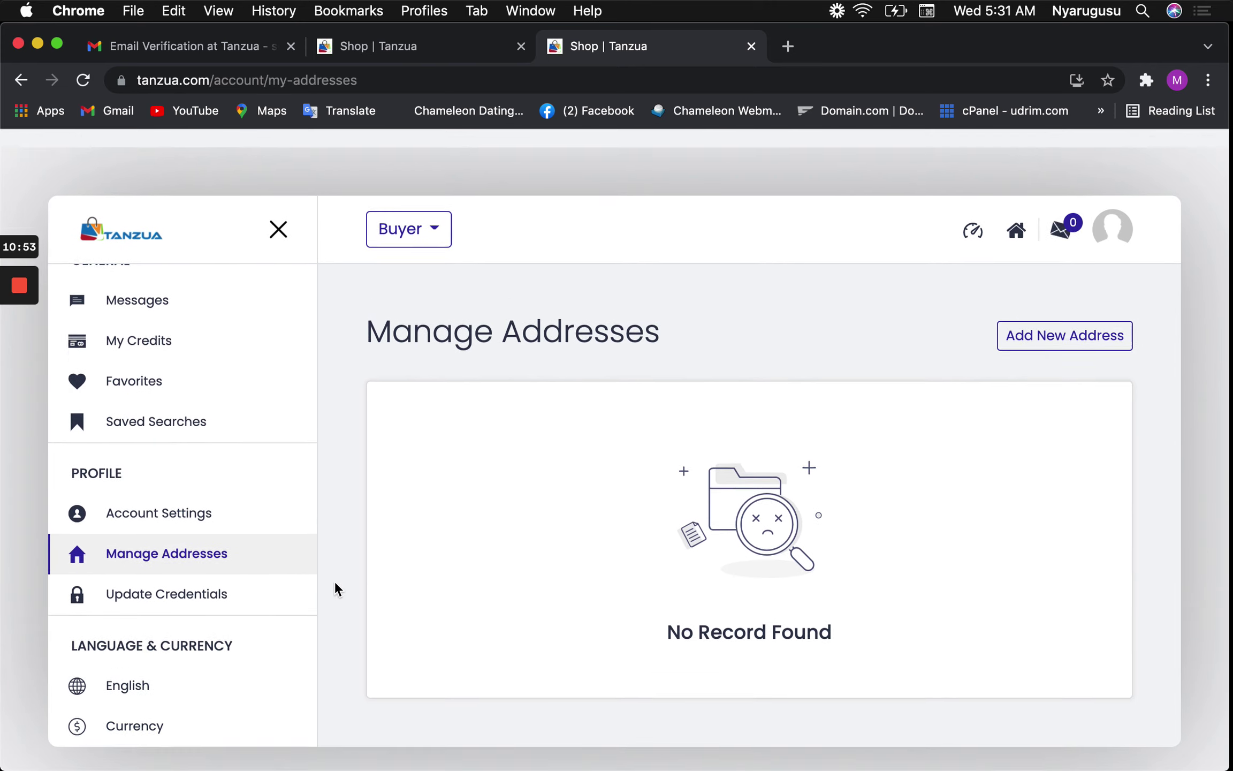
- Return to the Tanzua shop homepage and look through its promotional banners and top categories
click(138, 216)
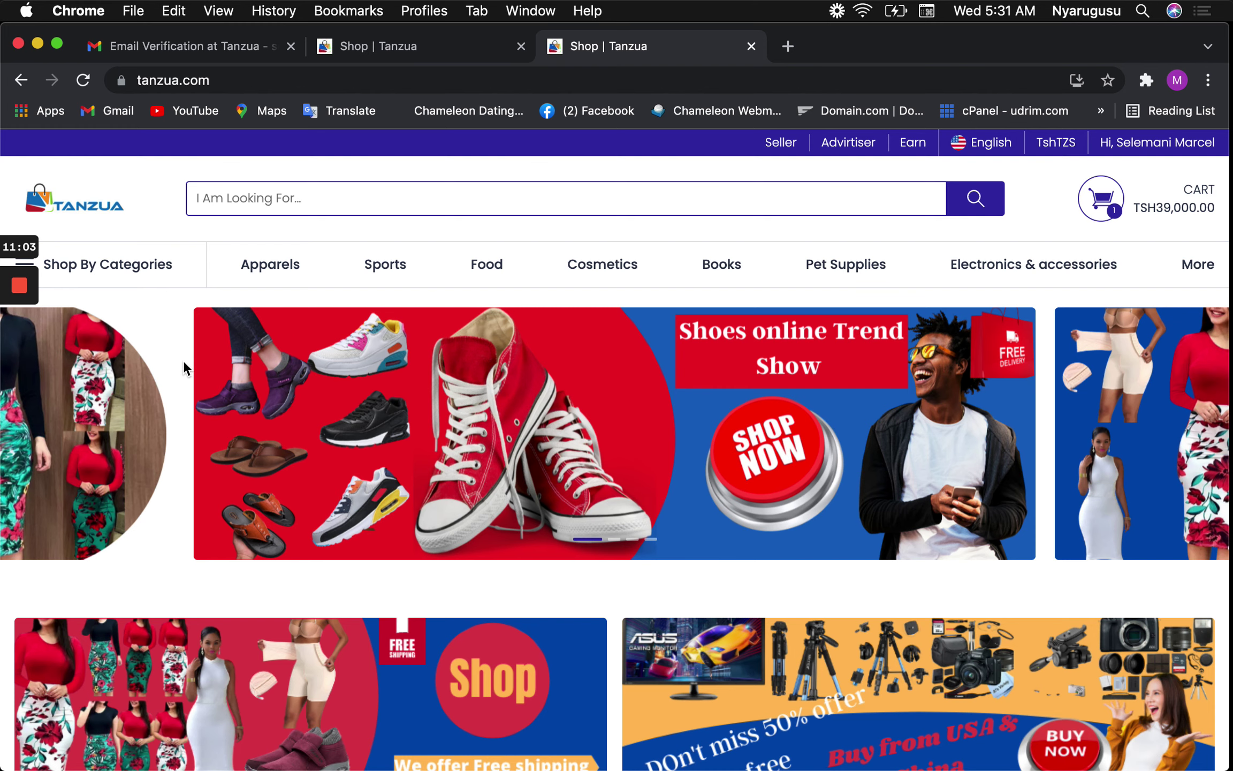
scroll(473, 437, down, 10)
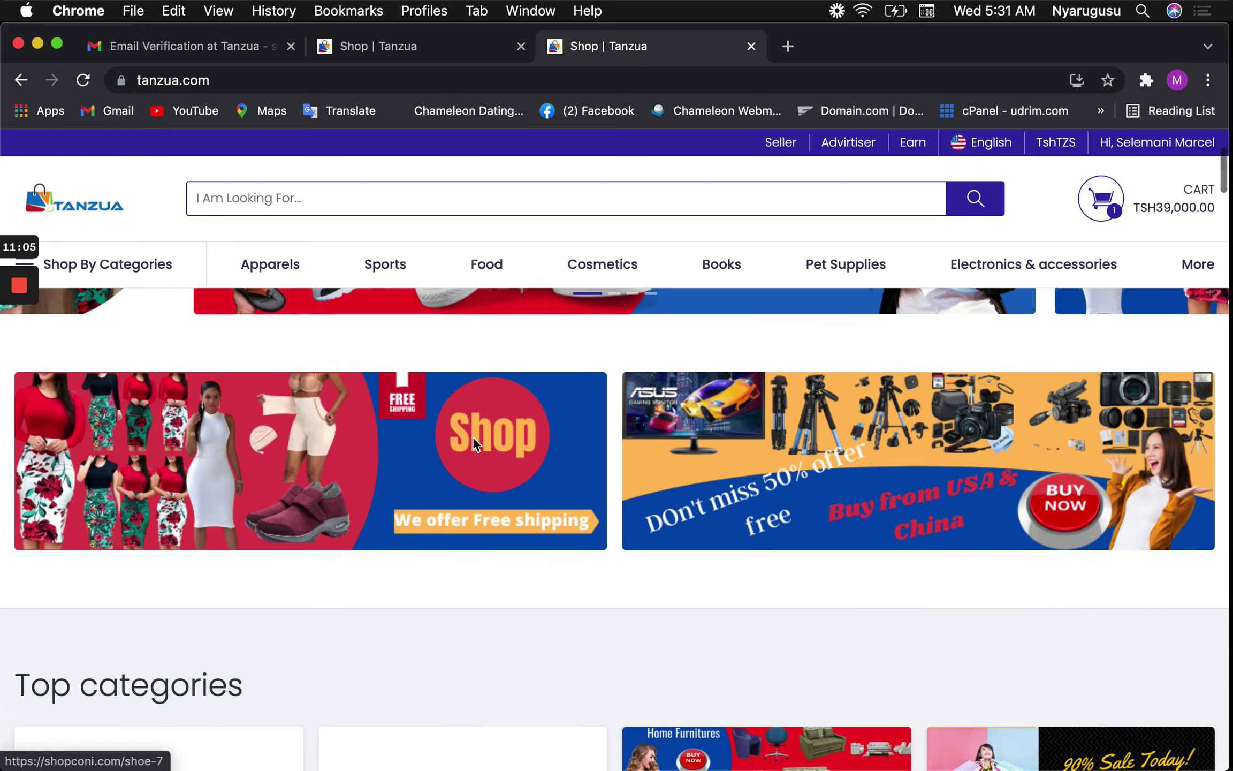
- Look through the homepage from Top categories through the Buy Now and Just For You products down to the footer links
scroll(473, 437, right, 1)
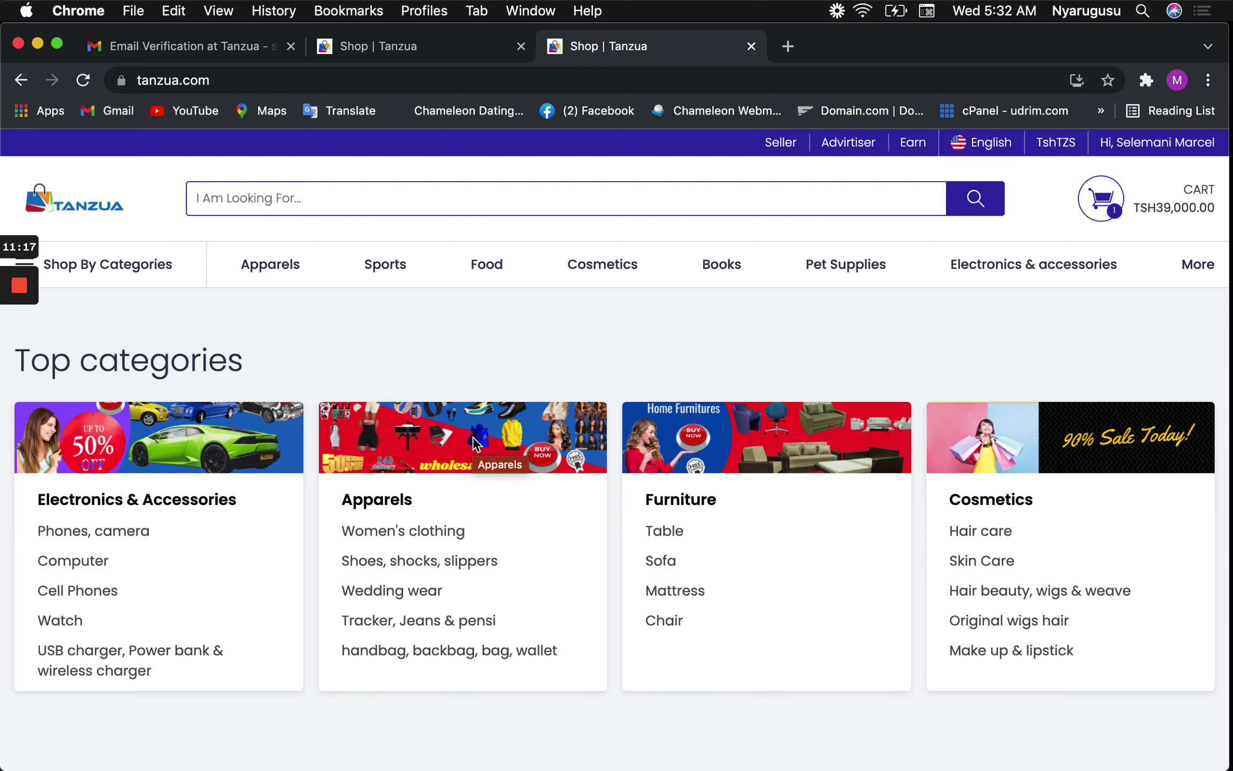
scroll(473, 443, down, 5)
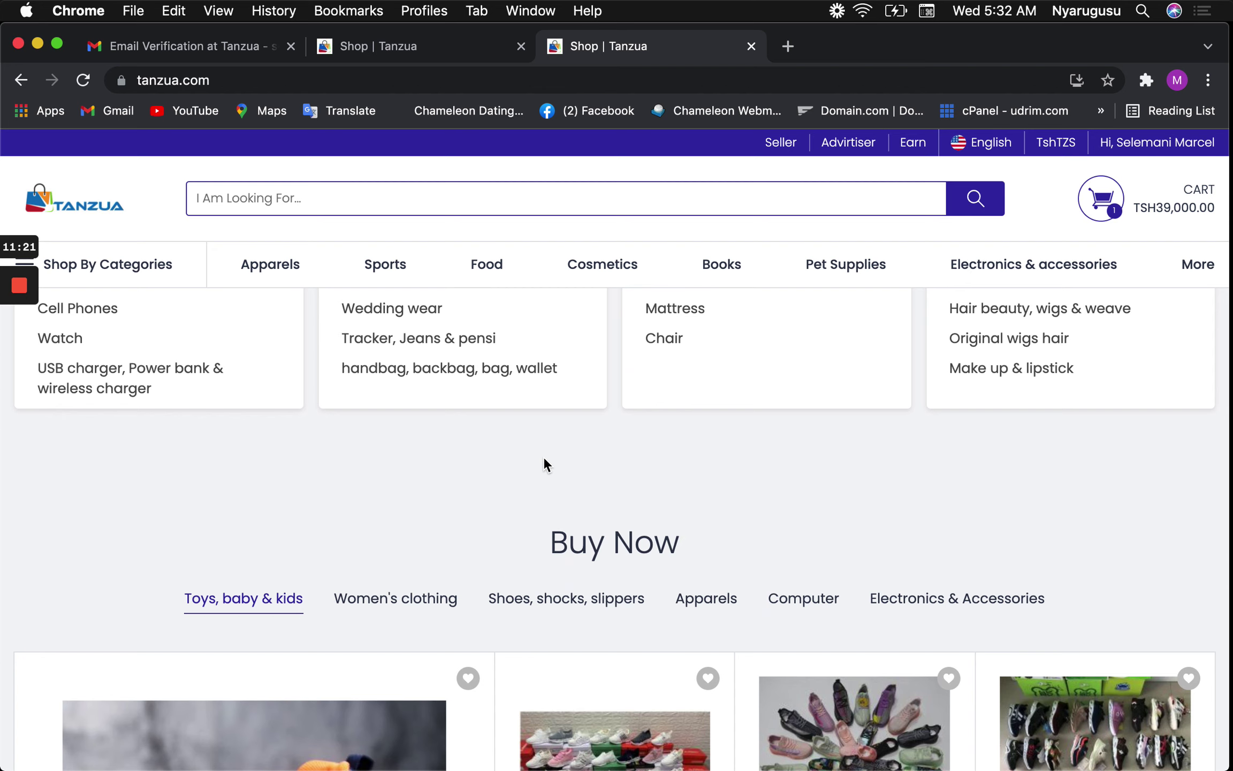
scroll(544, 464, down, 7)
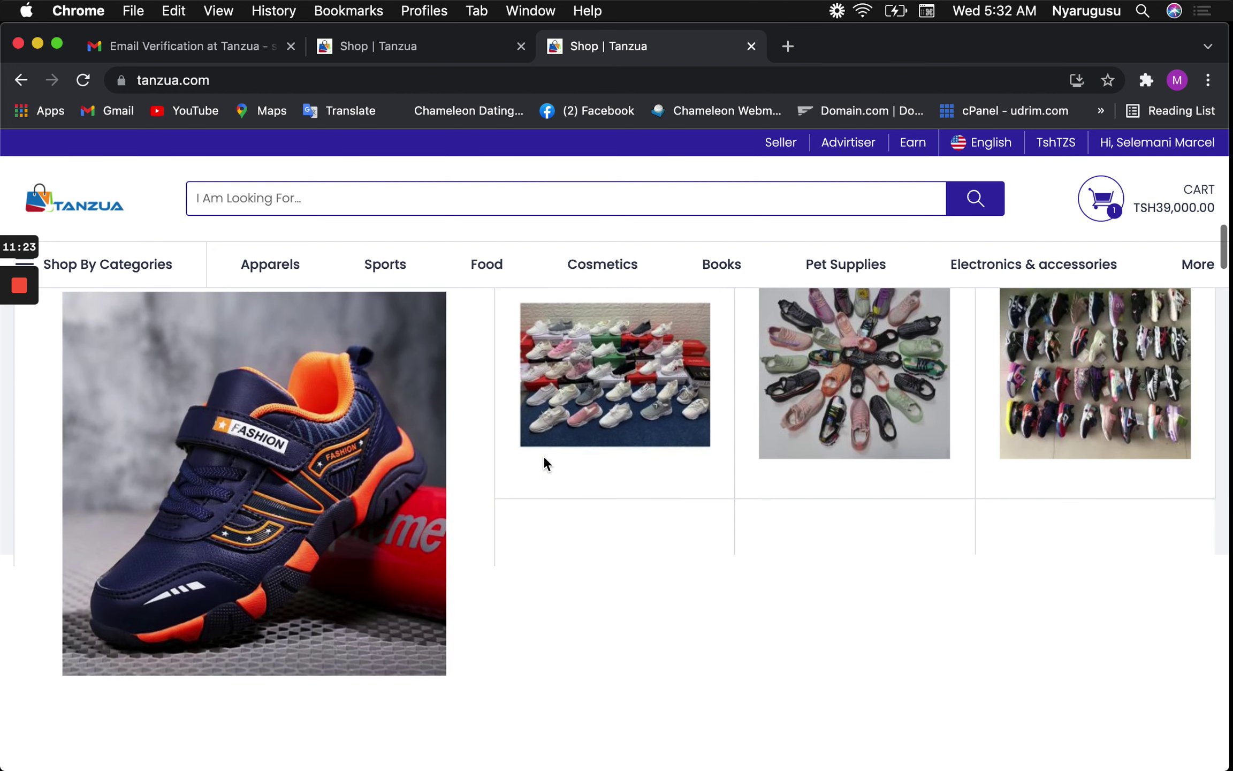
scroll(545, 464, down, 7)
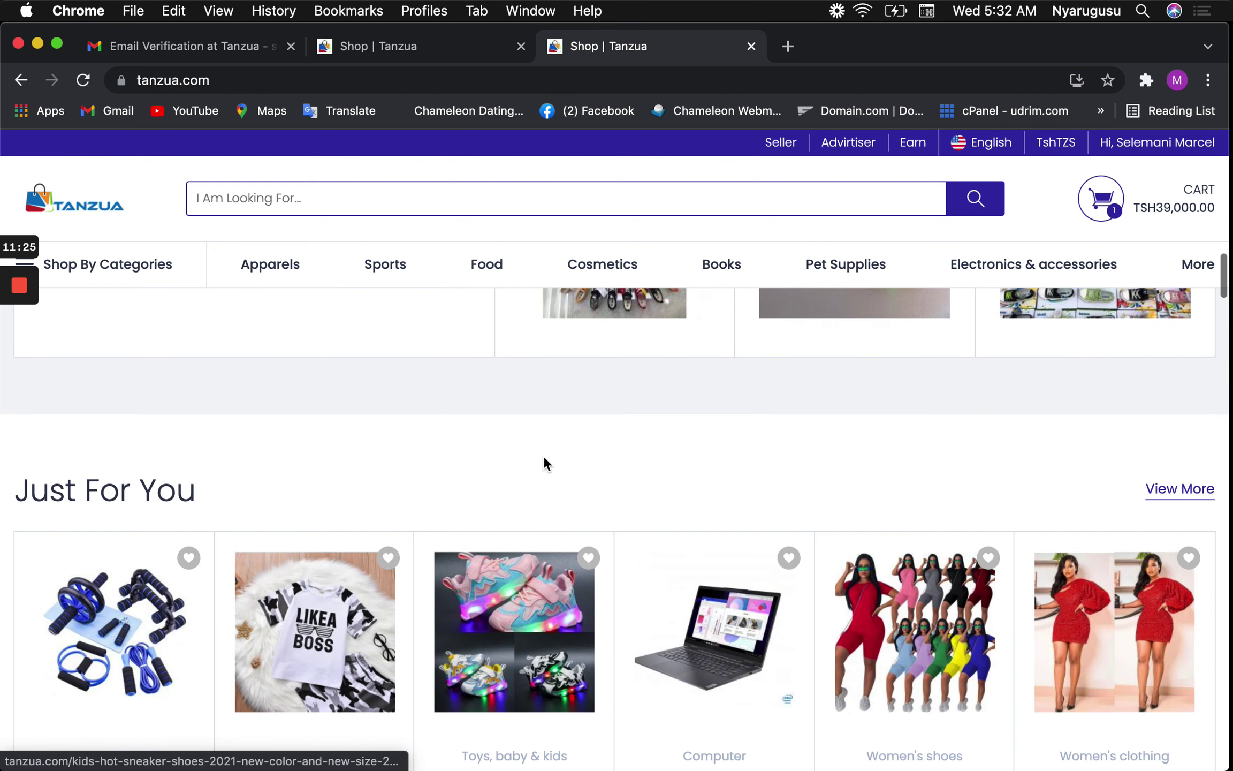
scroll(543, 463, down, 9)
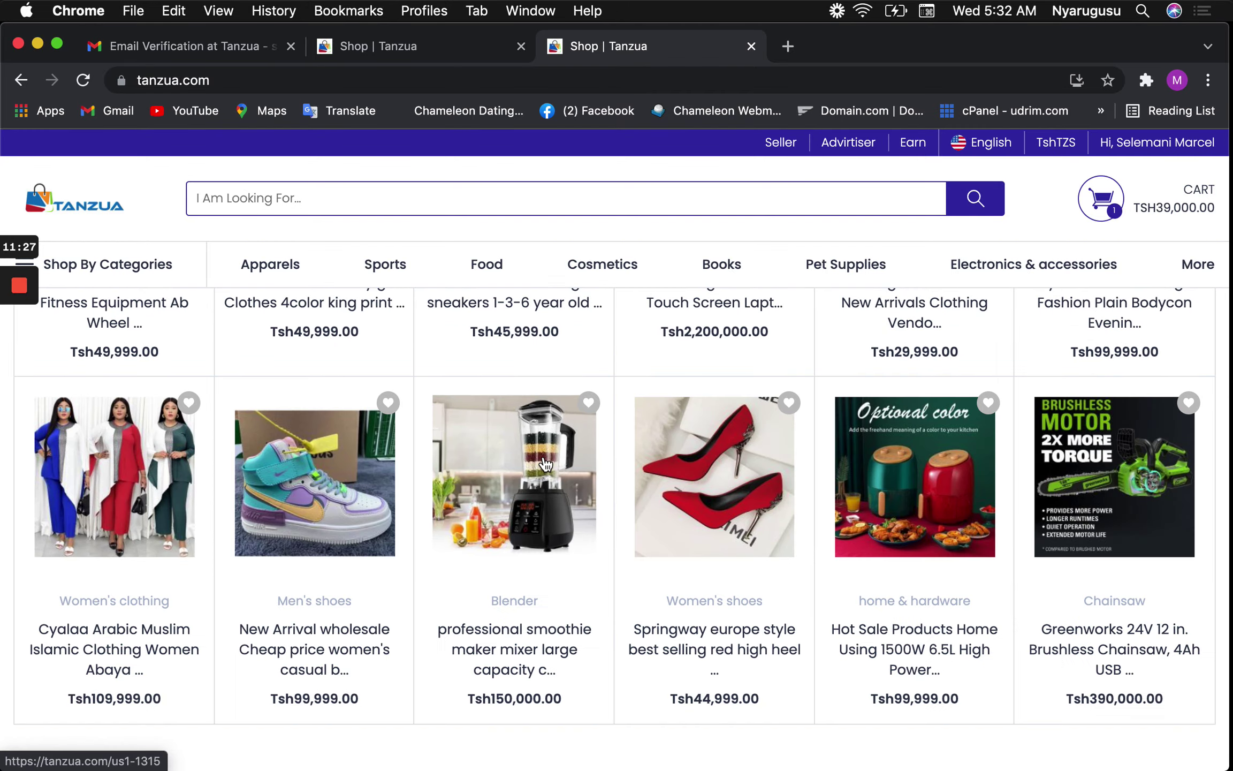
scroll(544, 464, down, 15)
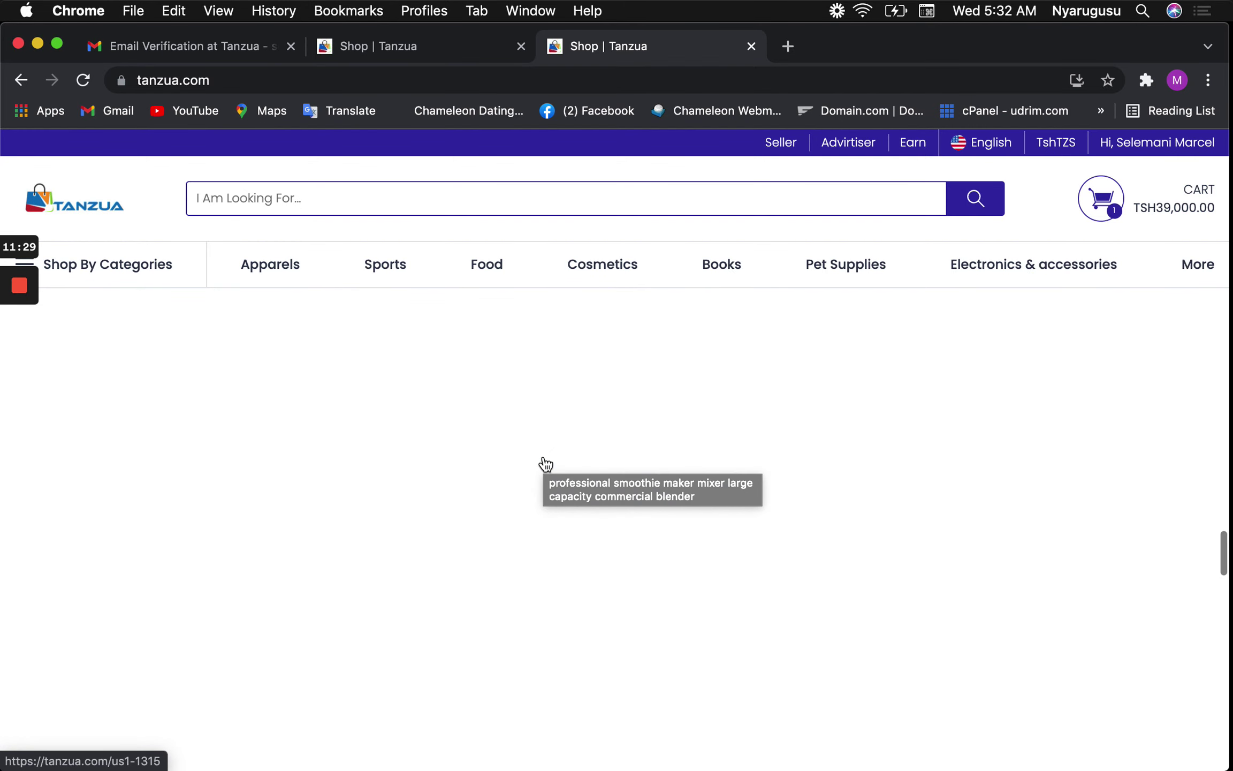
scroll(544, 461, down, 10)
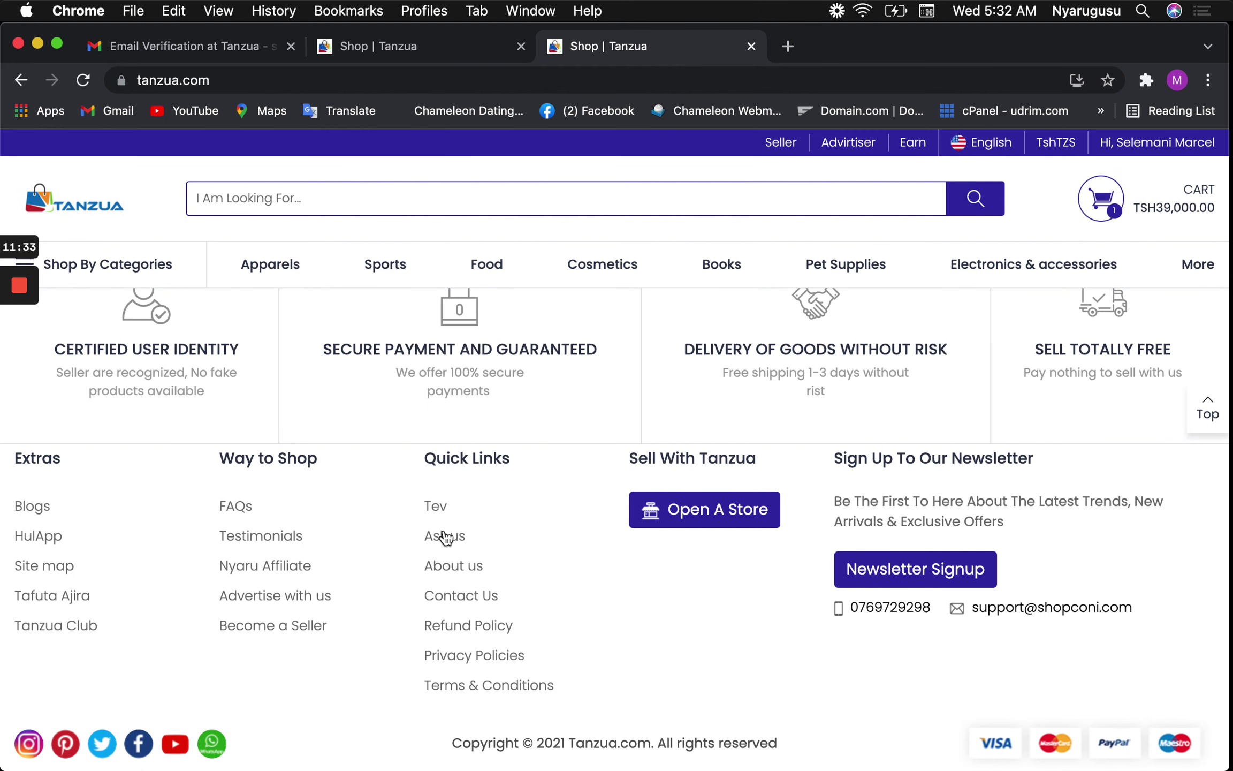
- Open the Ask us chat page from the footer's Quick Links, focus its message field, and follow the shop logo to shopconi.com
click(453, 537)
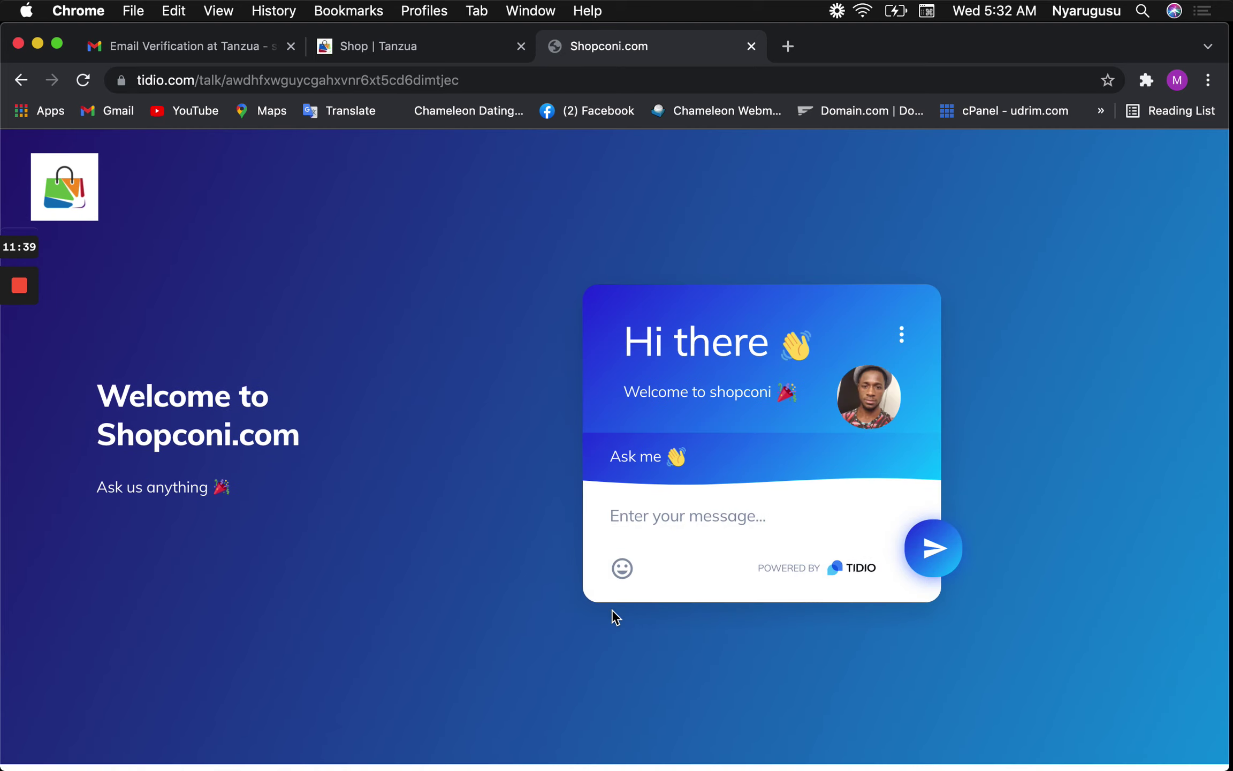
click(688, 524)
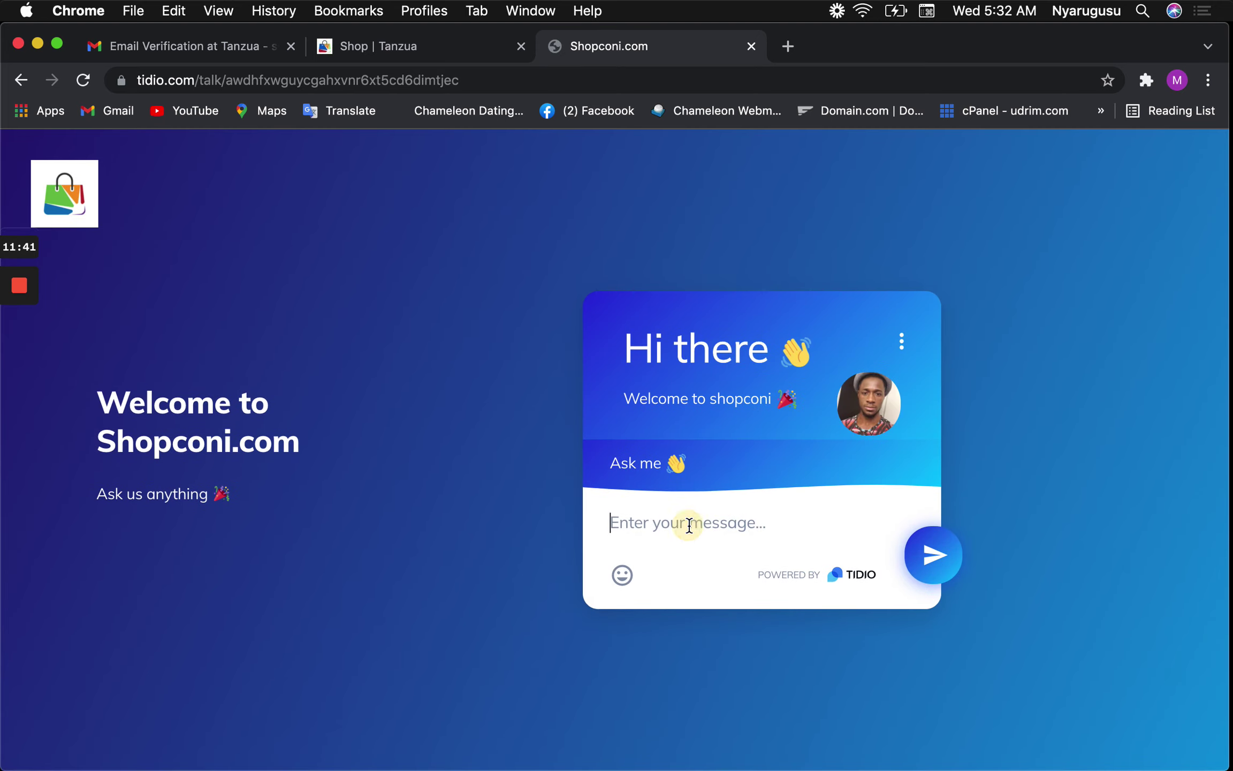
click(58, 186)
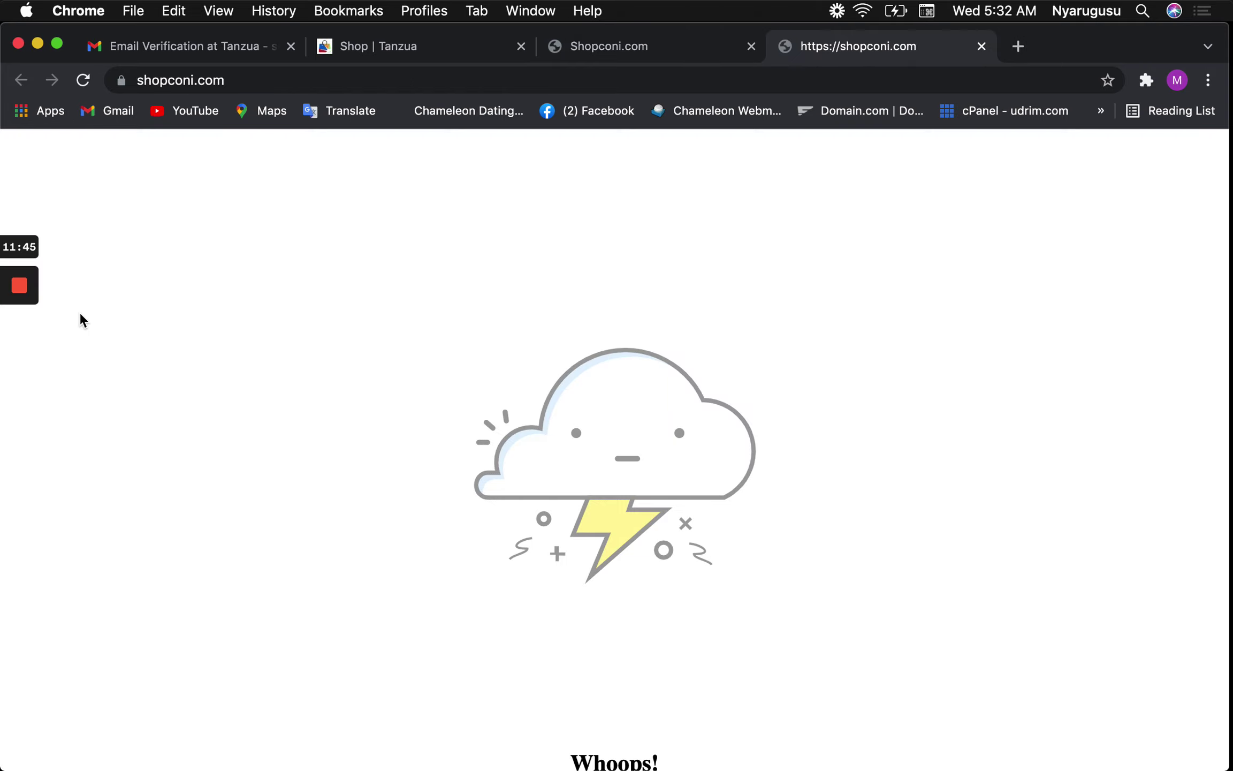
mouse_move(24, 286)
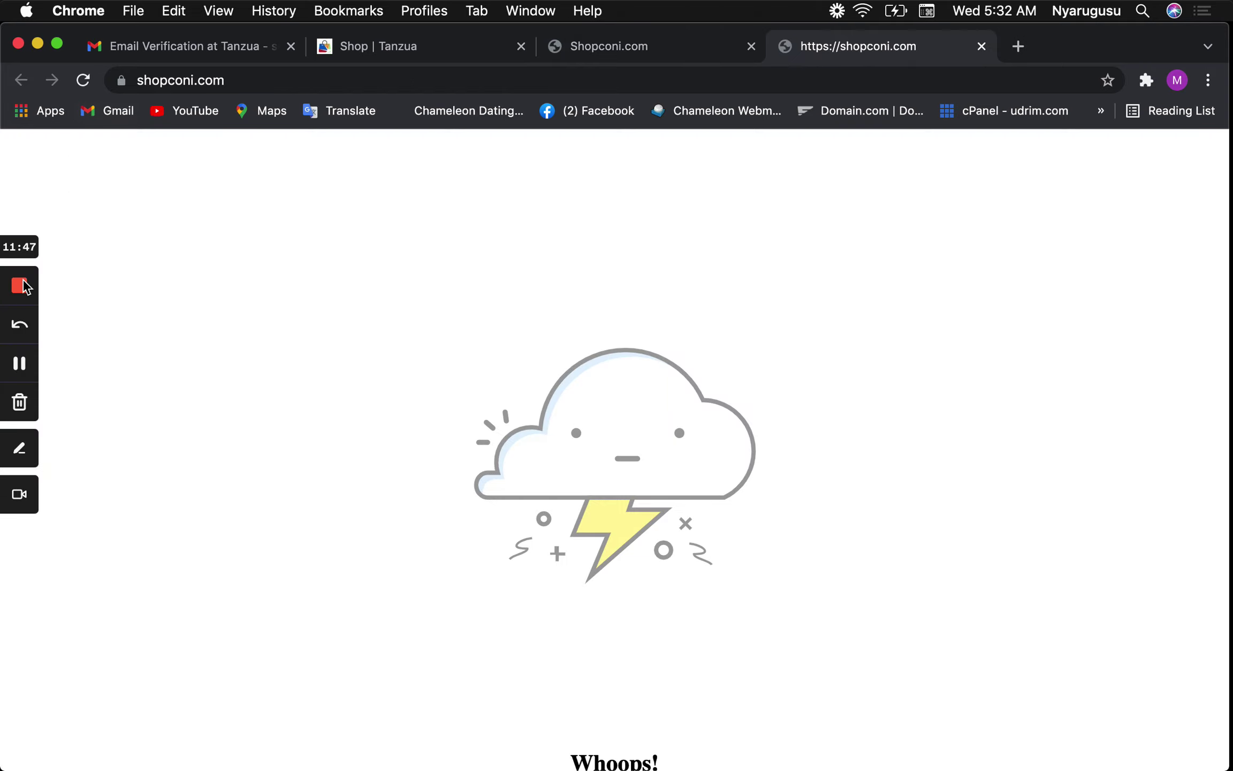
- Go back past the Shopconi chat page to the open Tanzua buyer Dashboard
click(611, 48)
click(443, 35)
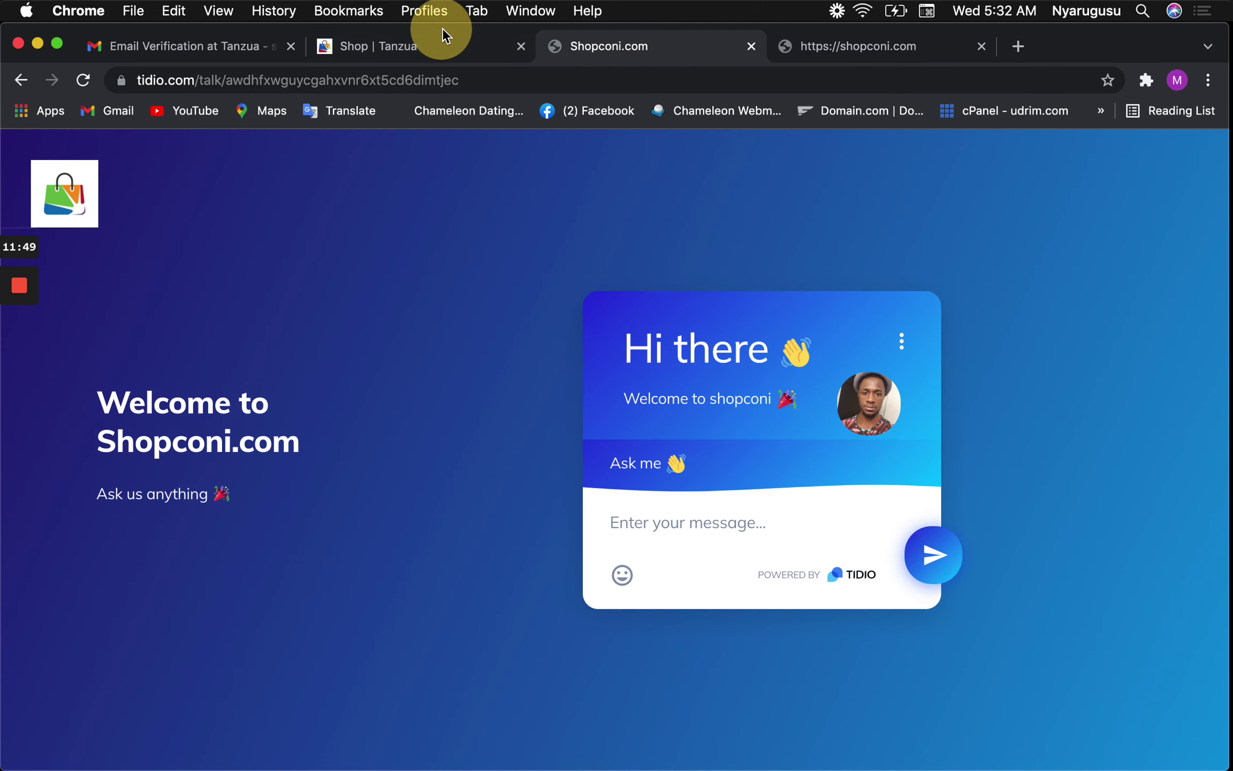
click(418, 49)
mouse_move(21, 292)
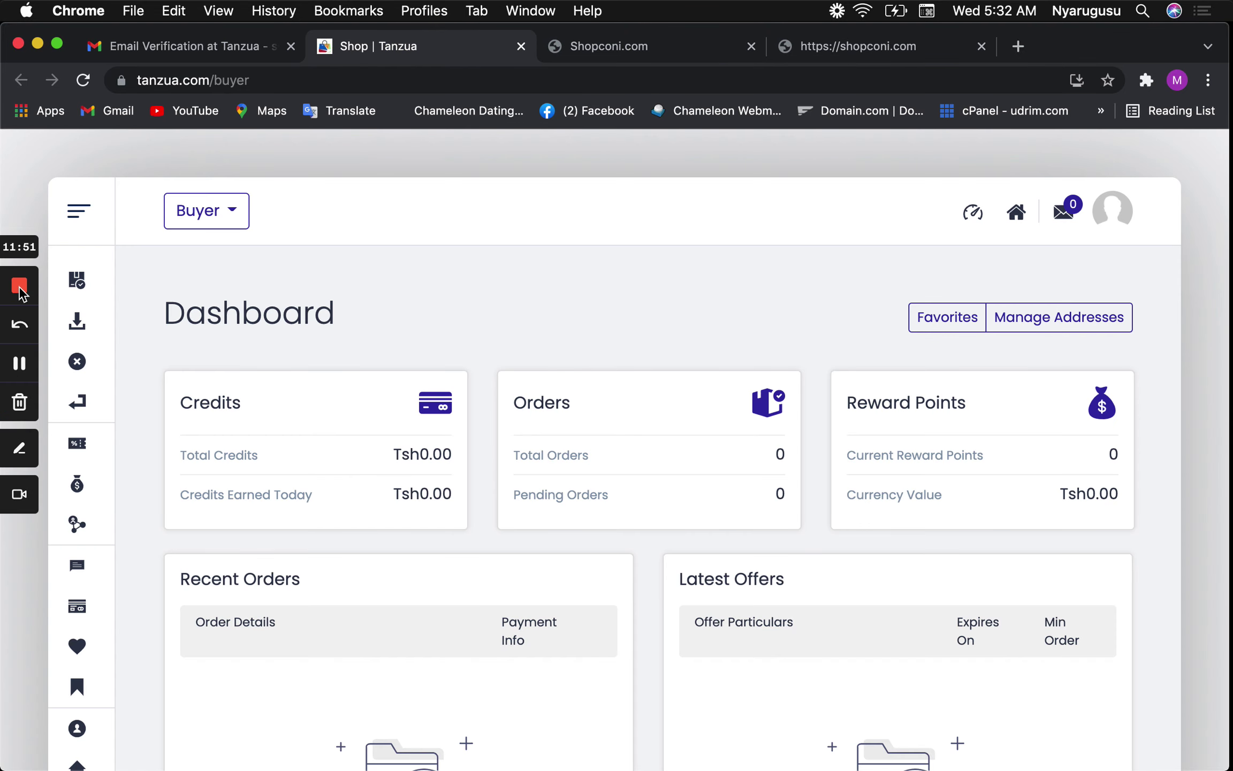